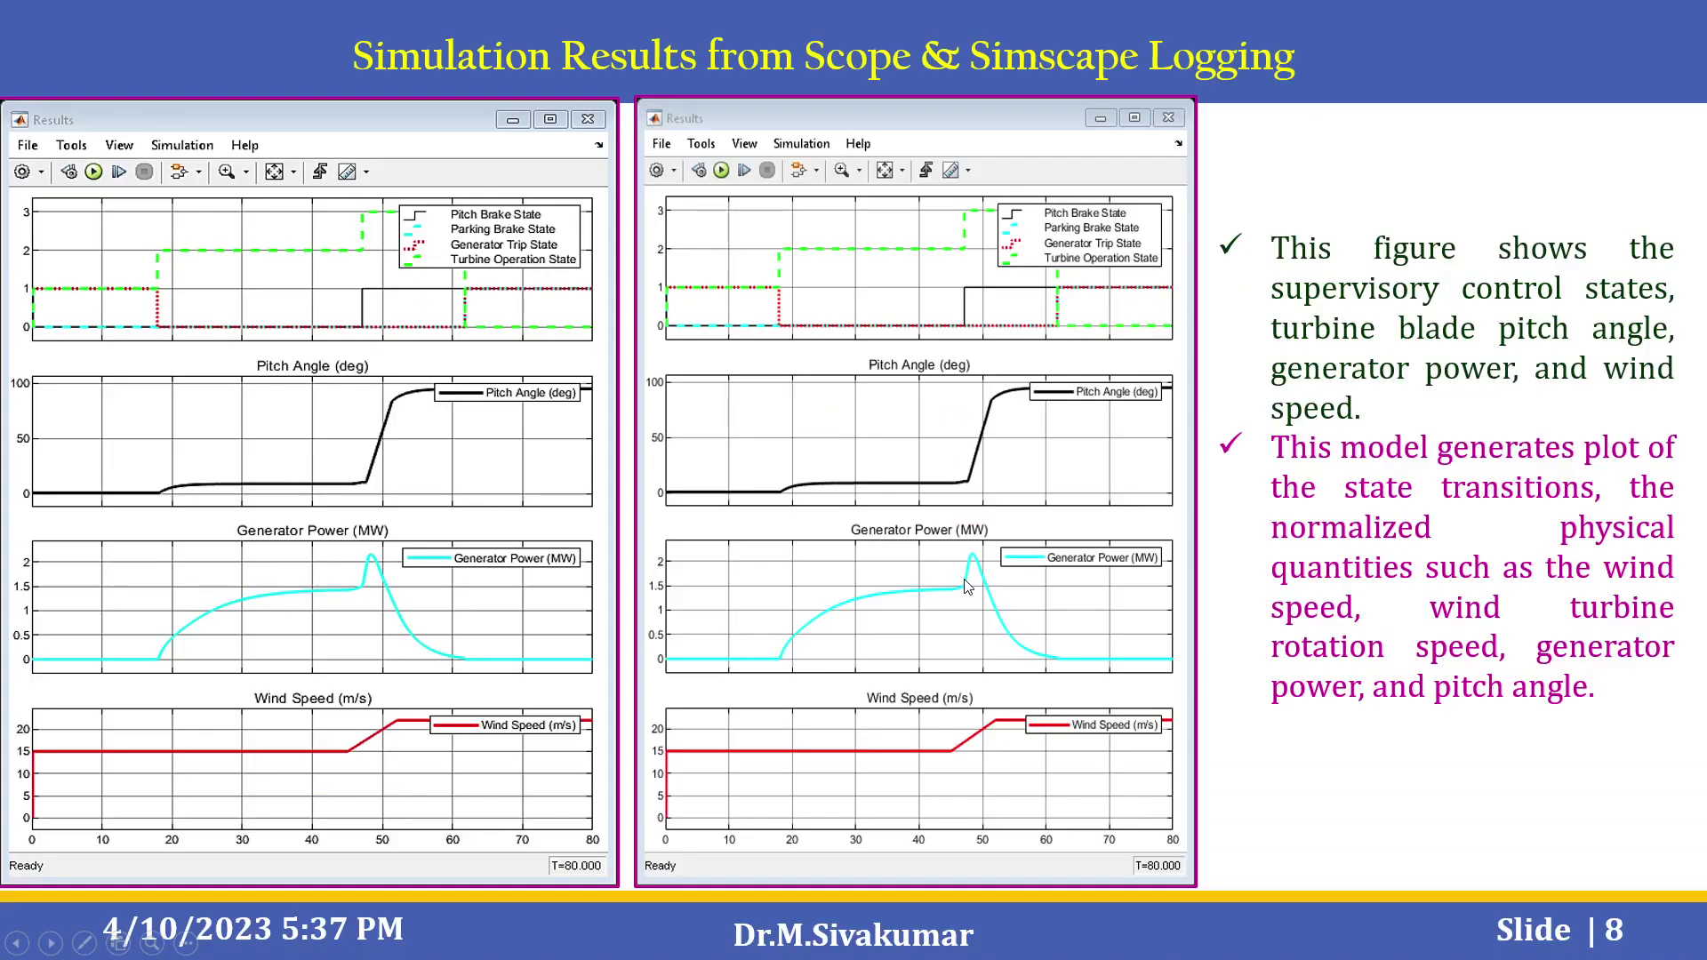
# Switch from the PowerPoint results slide to the sscv_wind_turbine Simulink model
pyautogui.hotkey('alt', 'Tab')
pyautogui.hotkey('alt', 'Tab')
pyautogui.hotkey('alt', 'Tab')
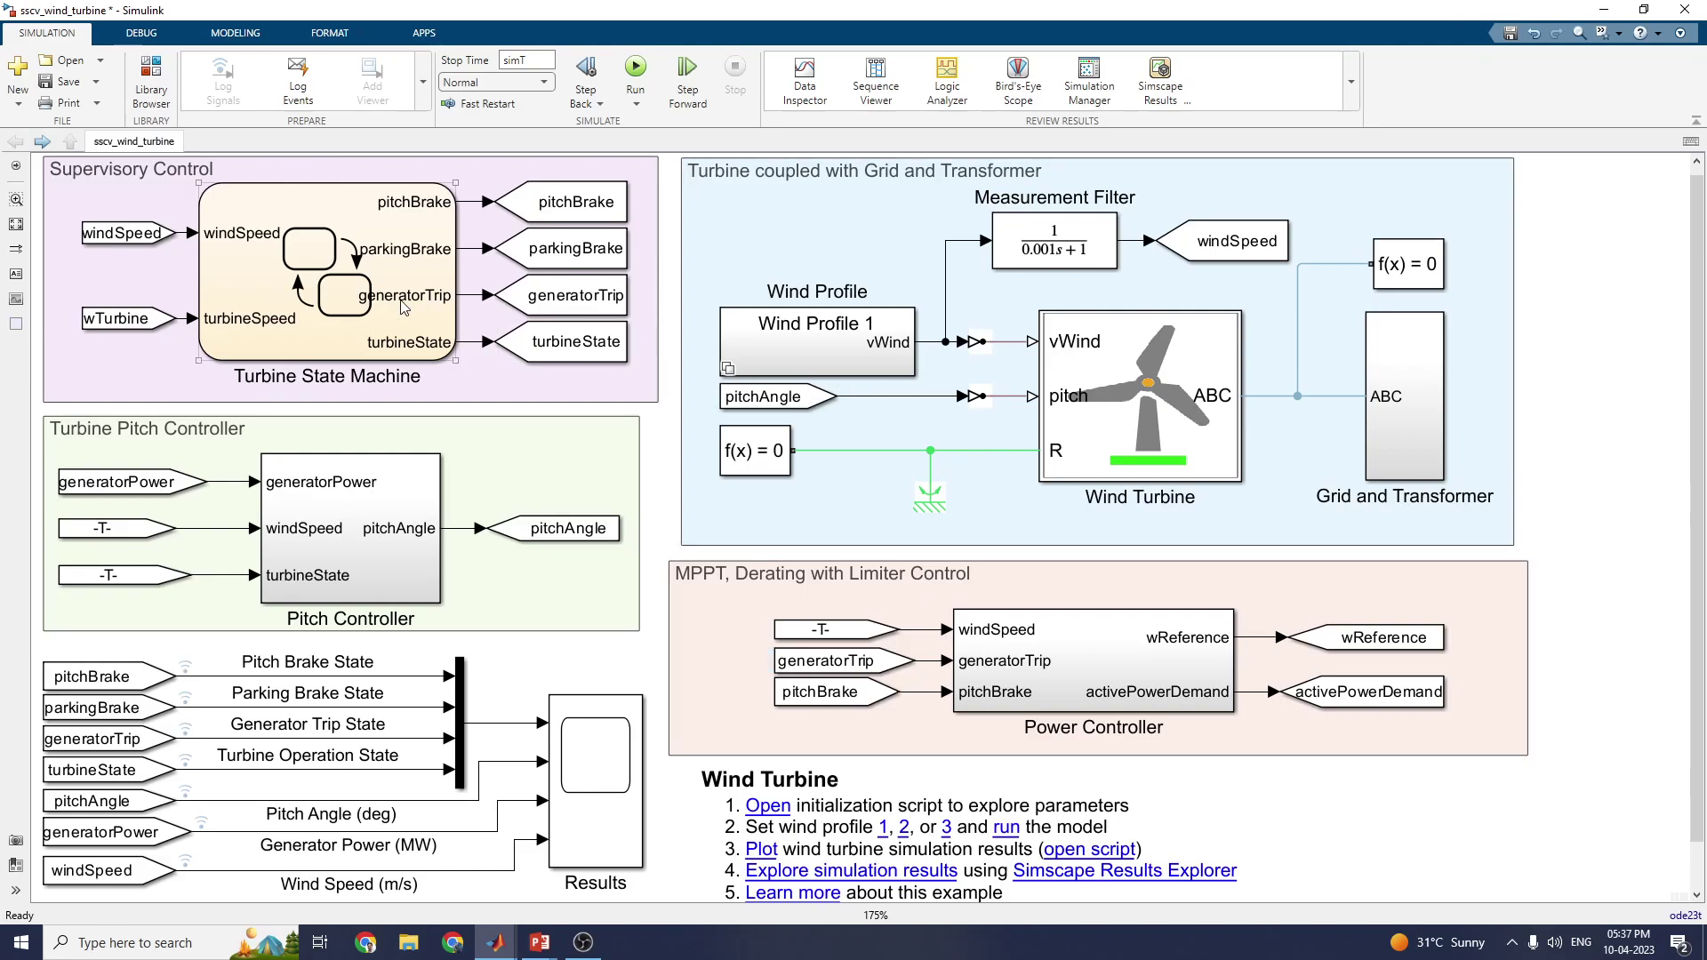
pyautogui.click(283, 265)
pyautogui.doubleClick(284, 265)
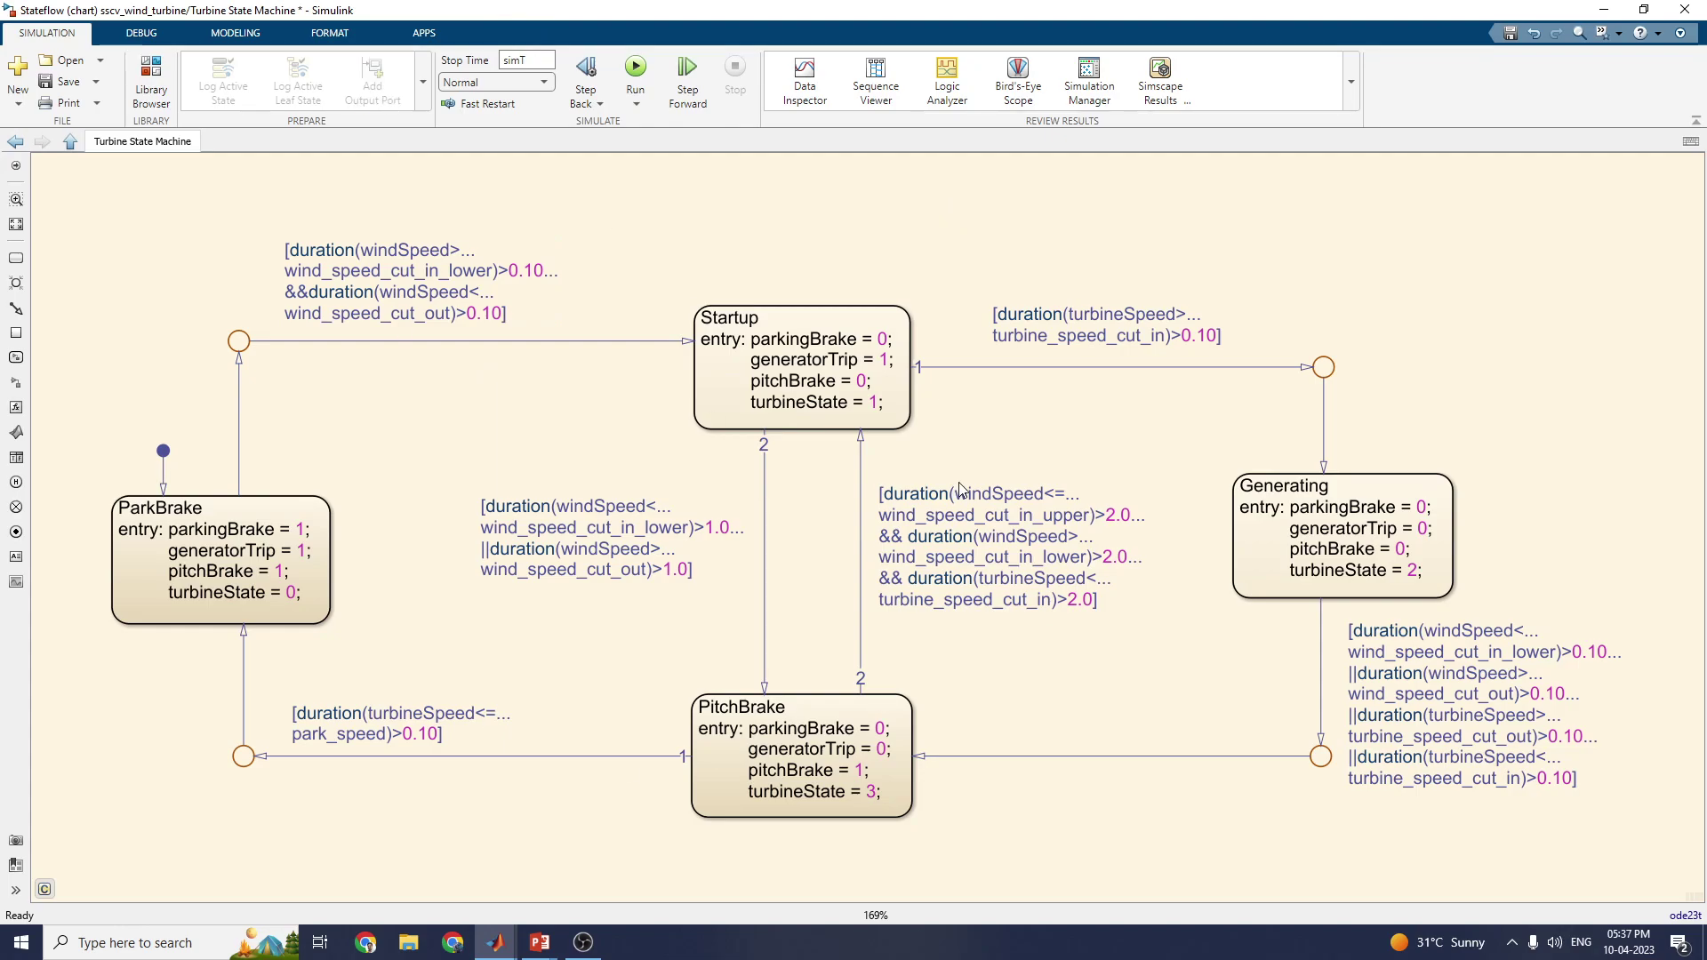
pyautogui.click(16, 142)
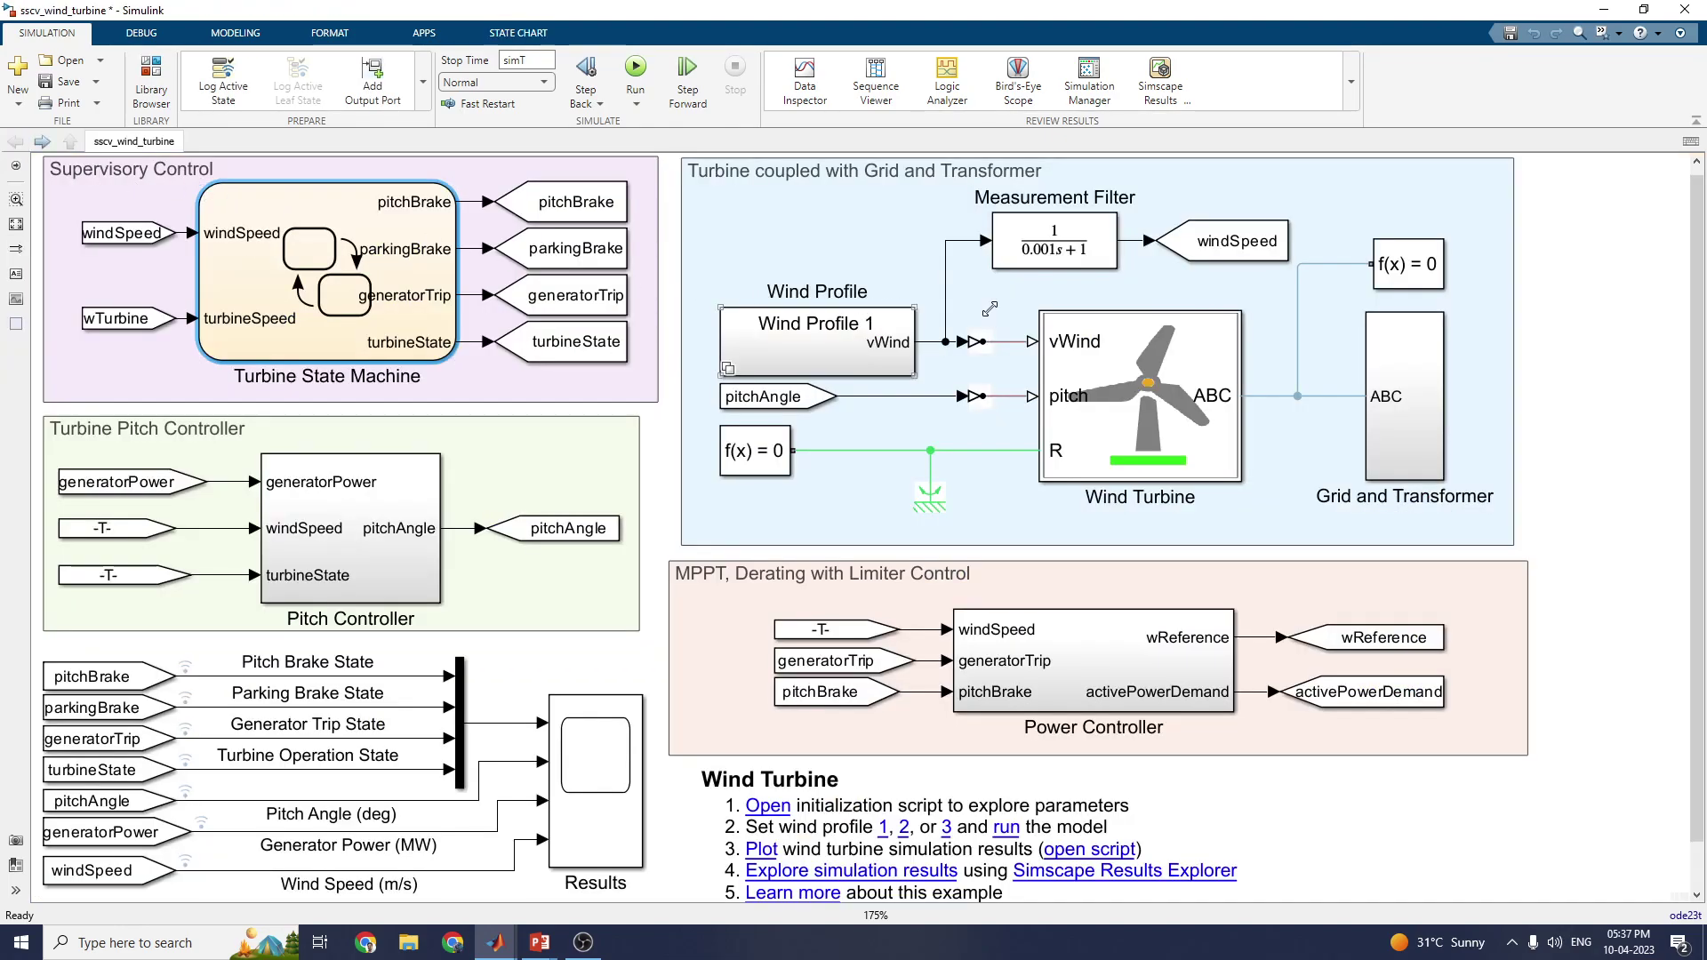
pyautogui.click(1123, 397)
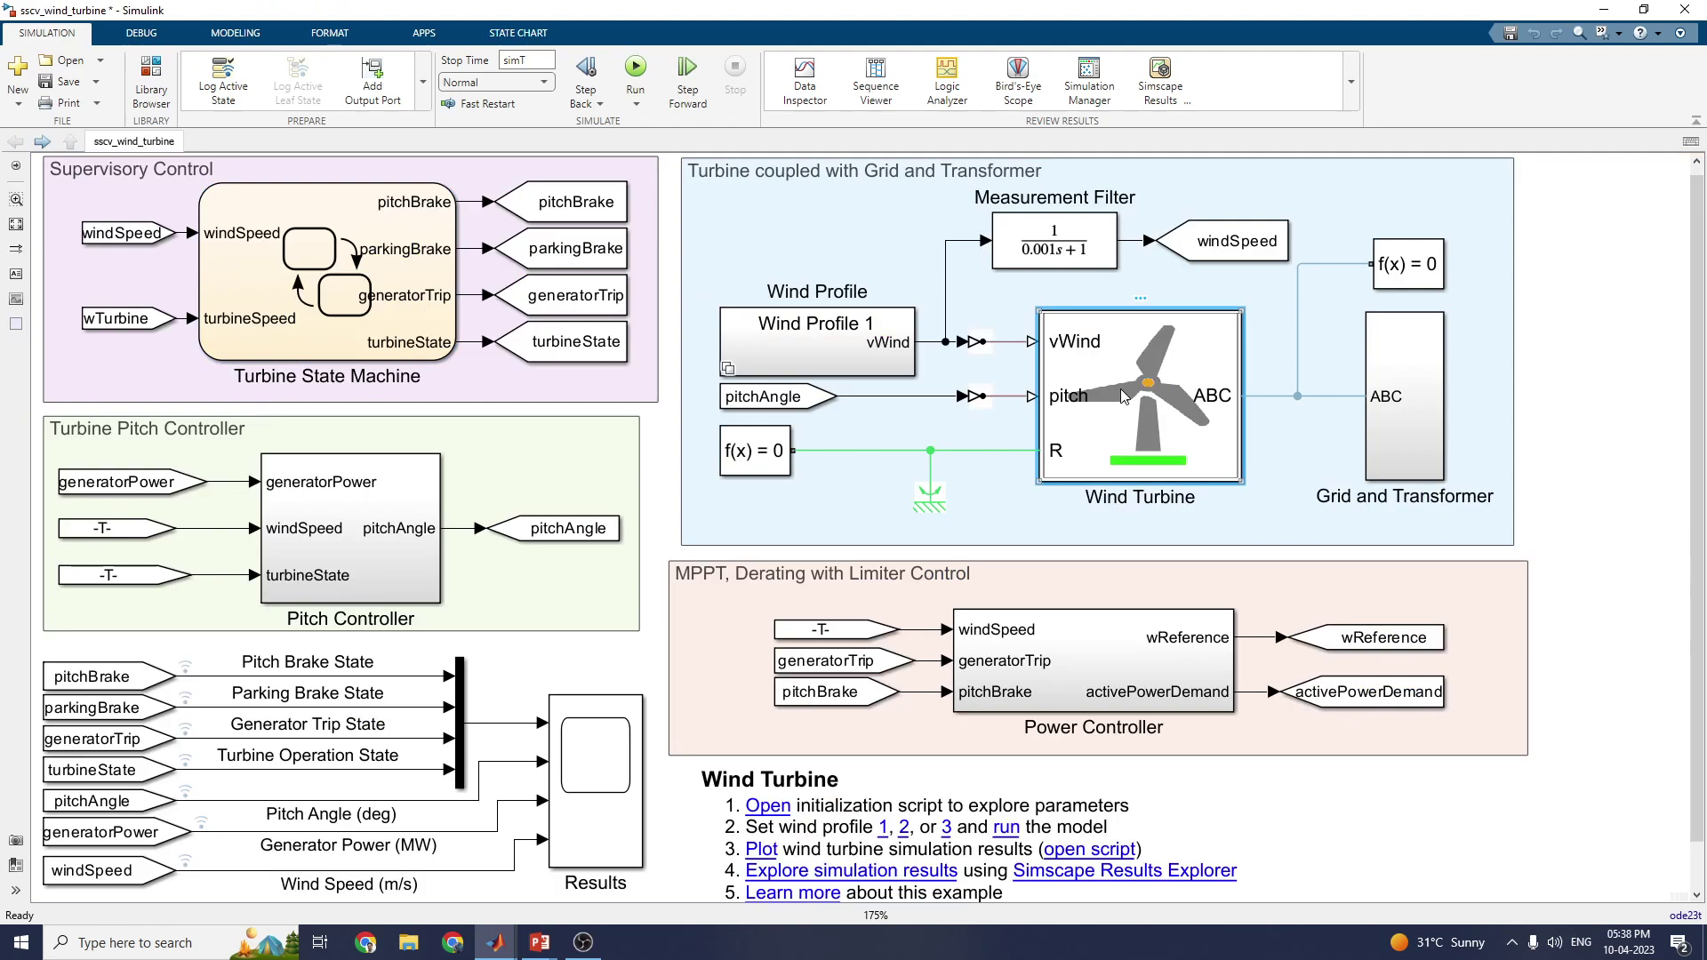
pyautogui.doubleClick(1122, 396)
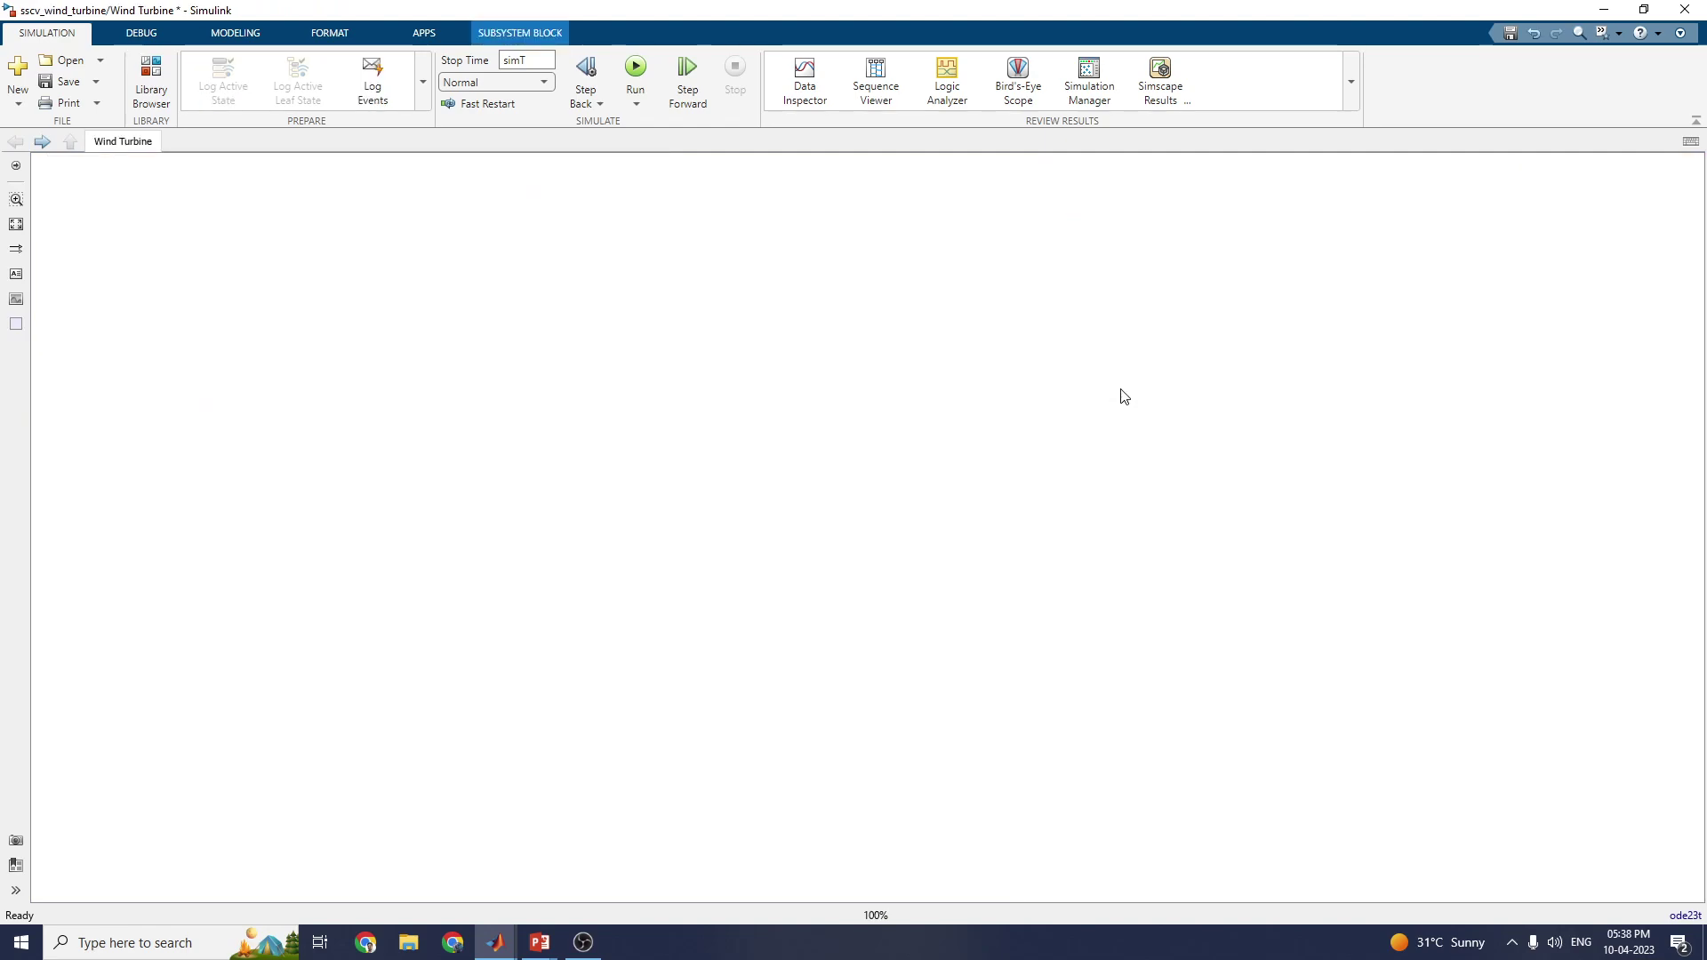
pyautogui.click(666, 487)
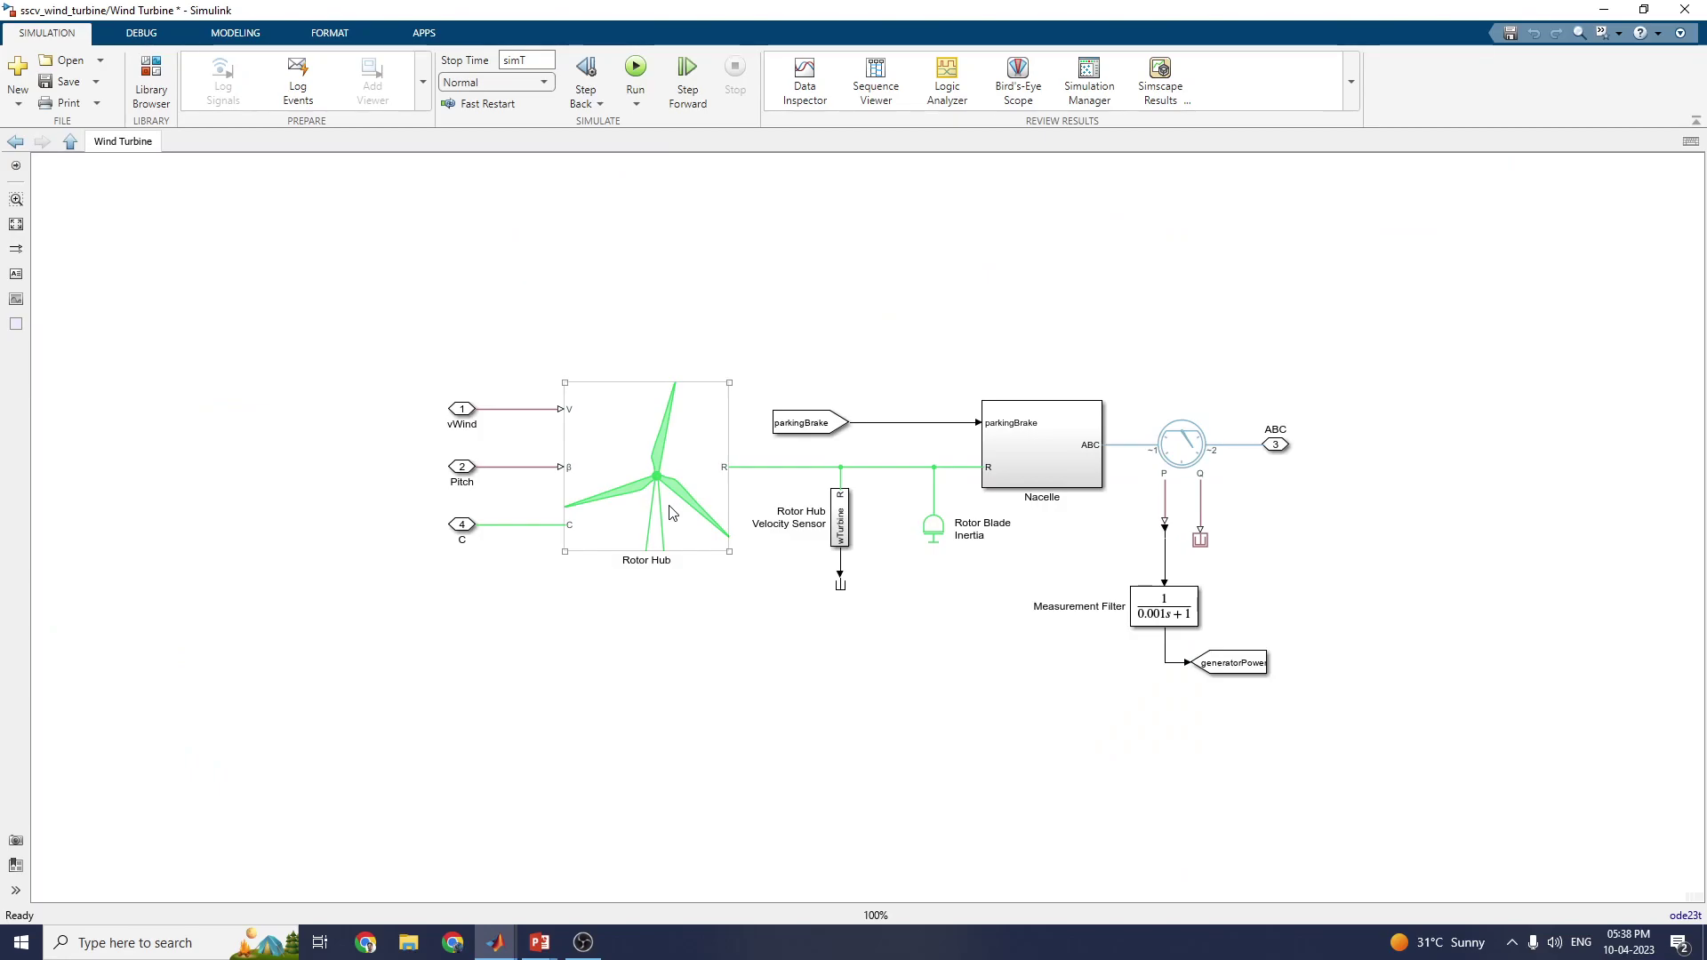
pyautogui.click(429, 379)
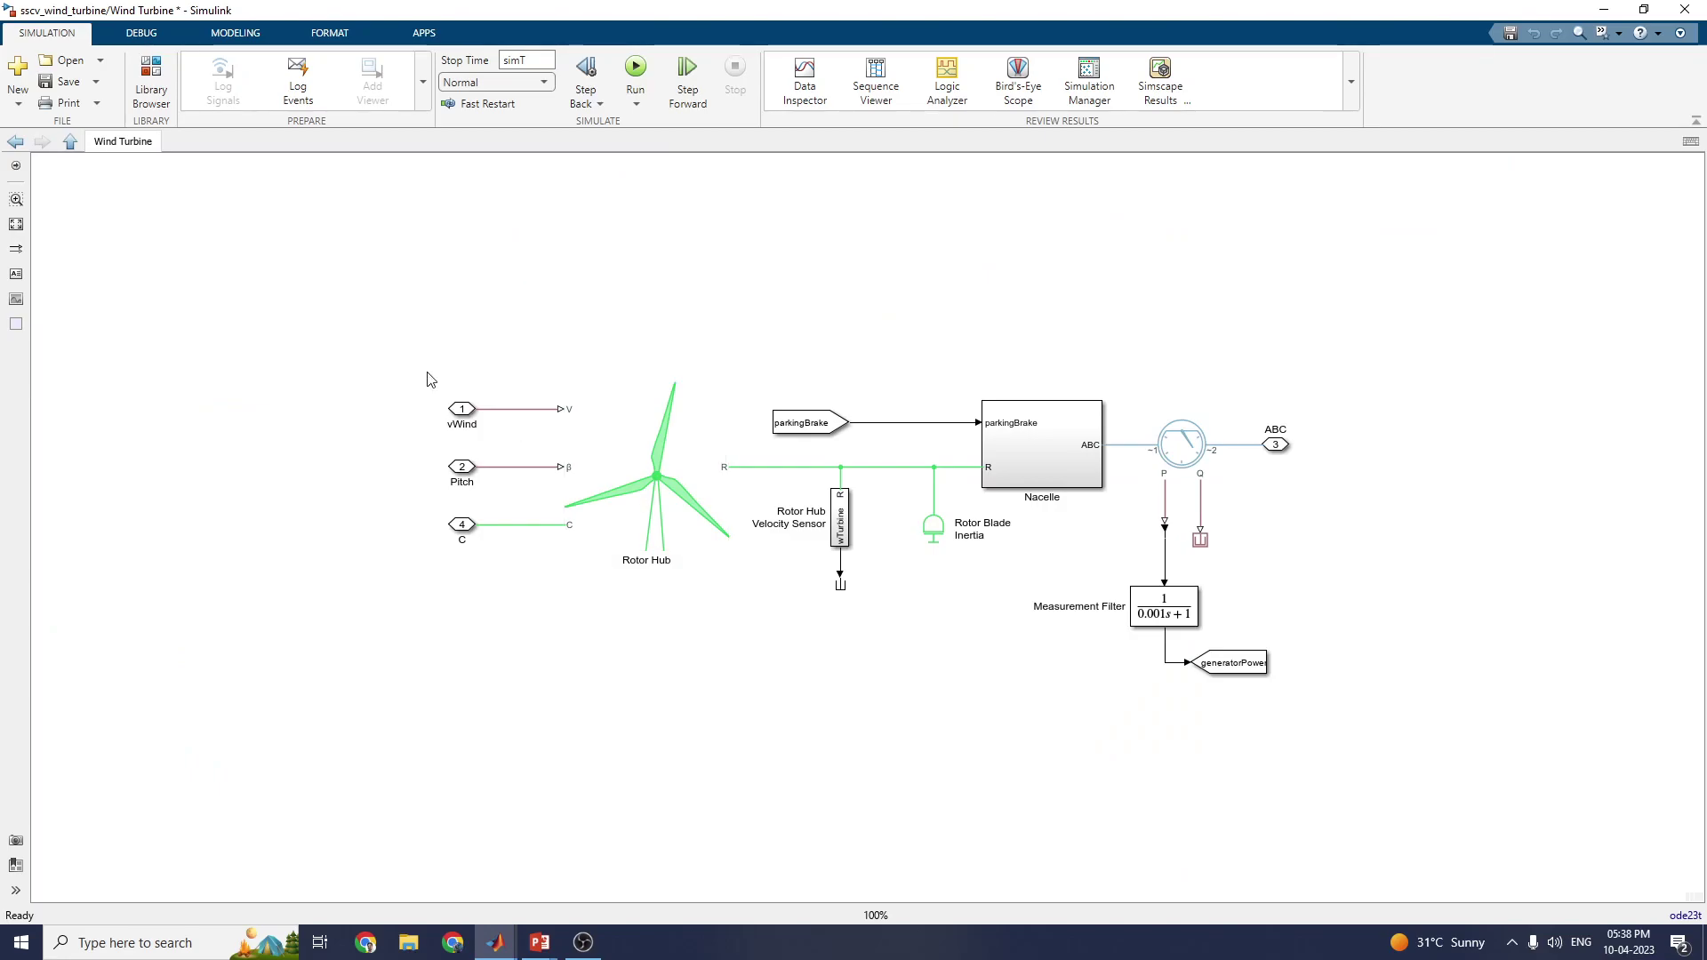
pyautogui.click(15, 141)
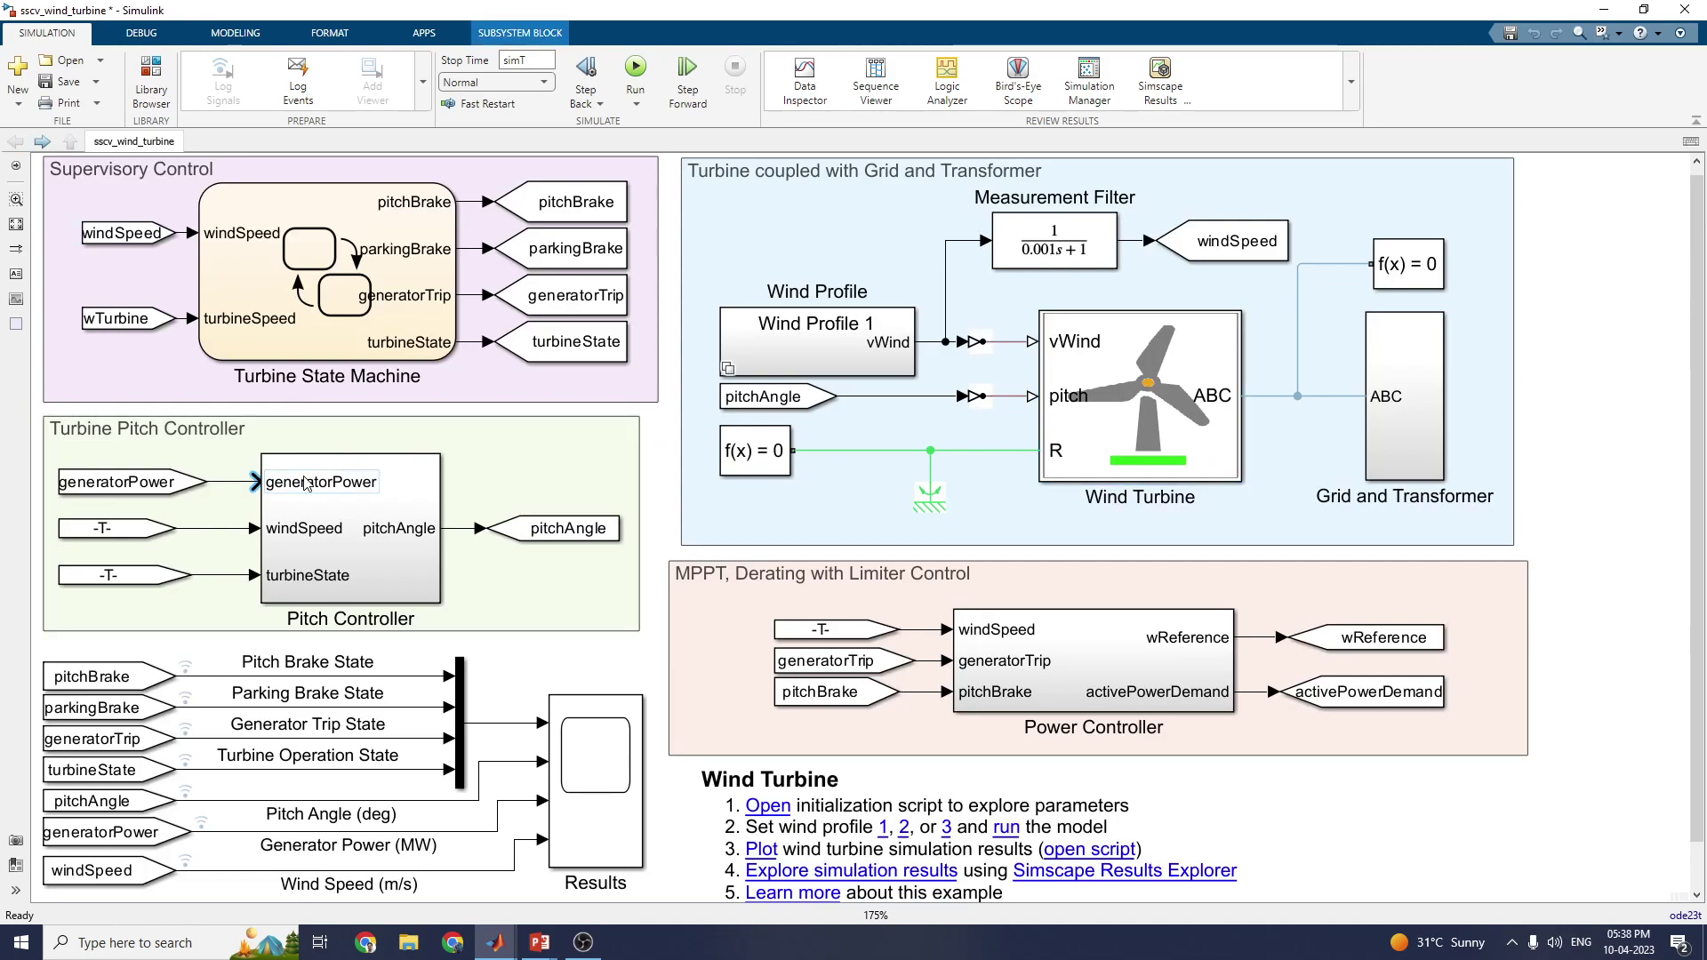
pyautogui.doubleClick(305, 483)
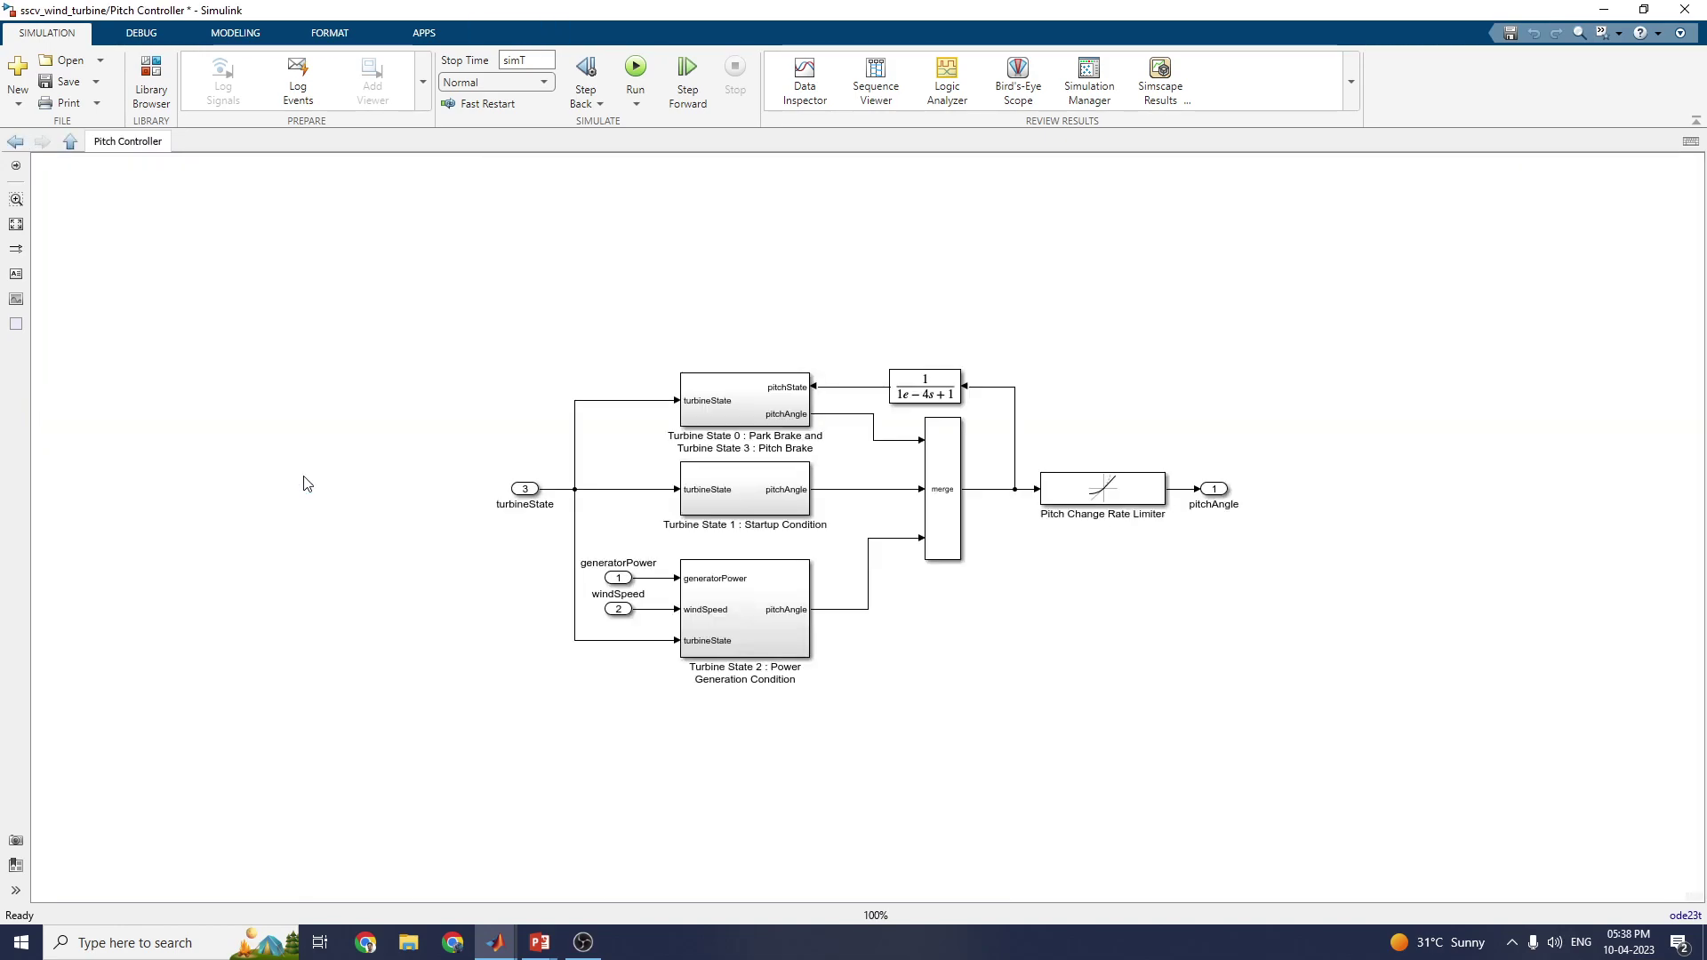
pyautogui.hotkey('ctrl', '+')
pyautogui.hotkey('ctrl', '+')
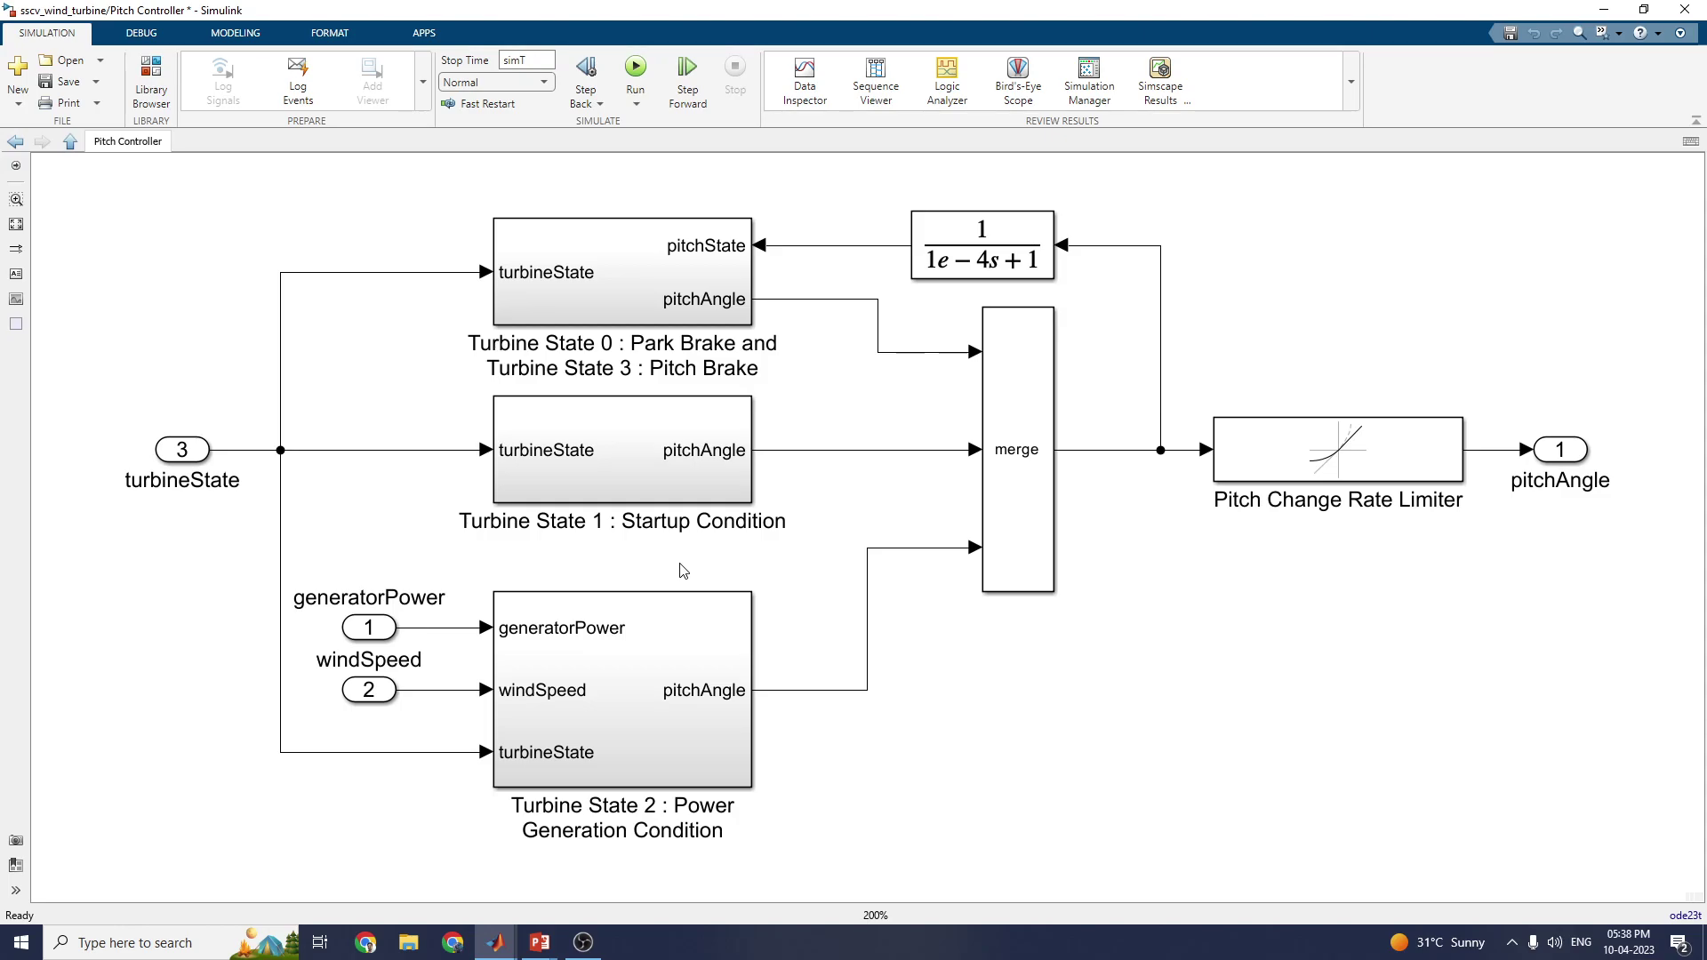
pyautogui.click(15, 141)
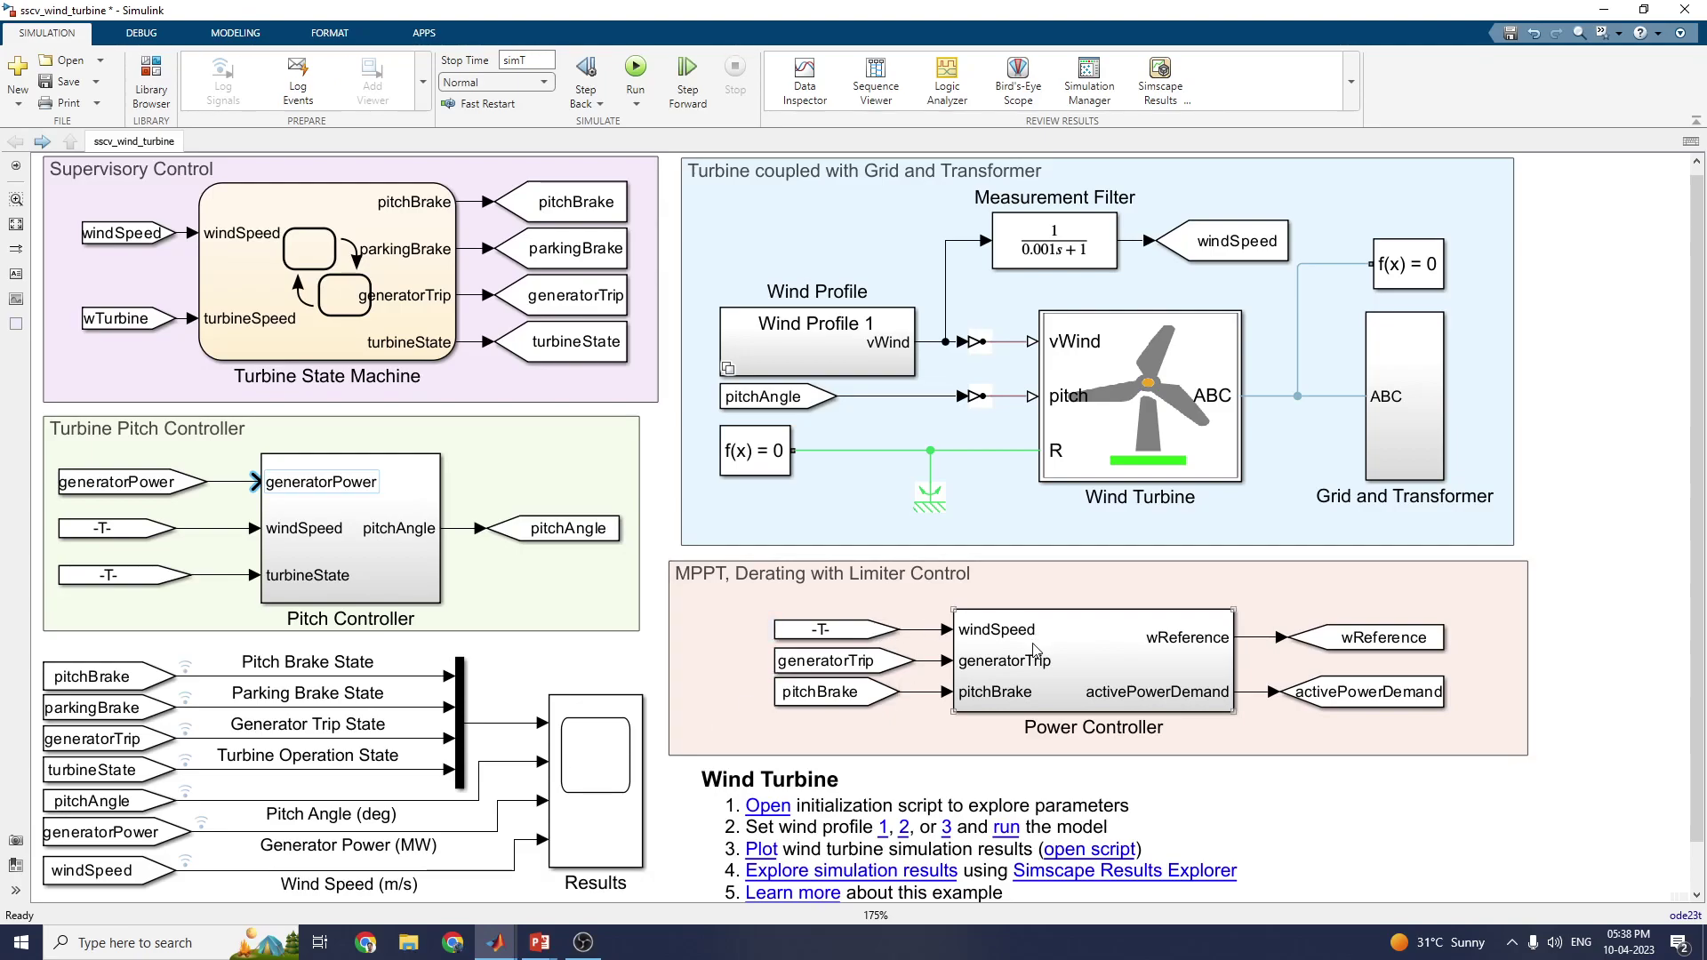
pyautogui.click(1034, 650)
pyautogui.doubleClick(1034, 650)
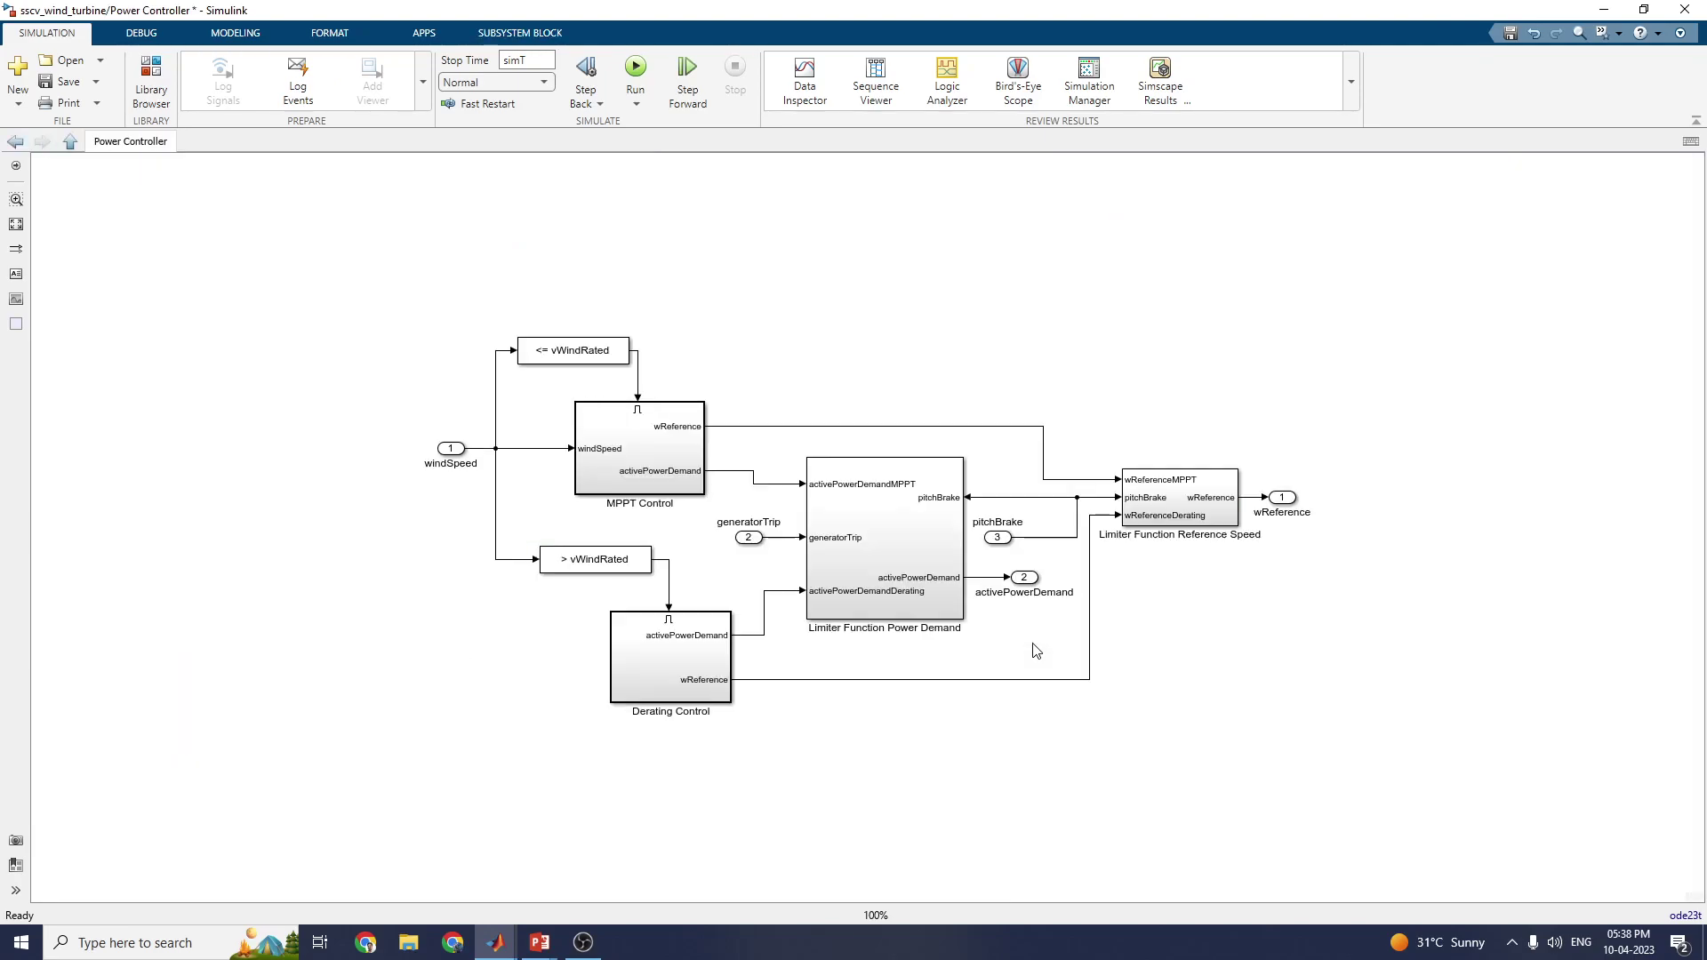
pyautogui.scroll(2, 1022, 645)
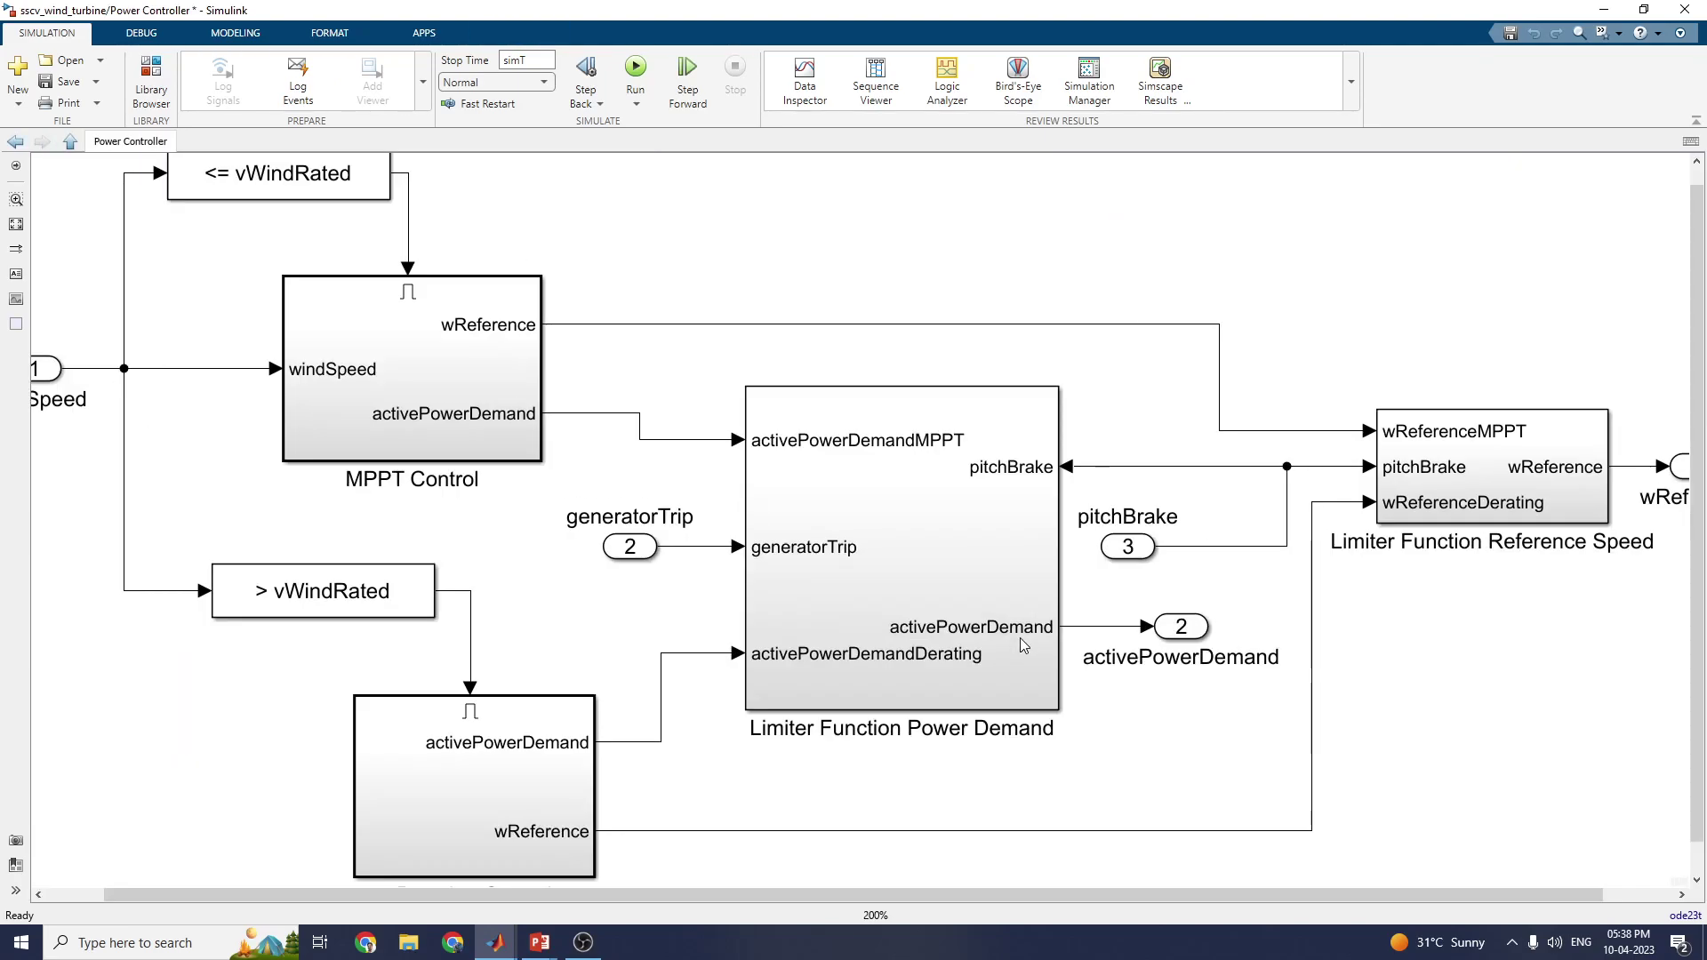
pyautogui.click(885, 529)
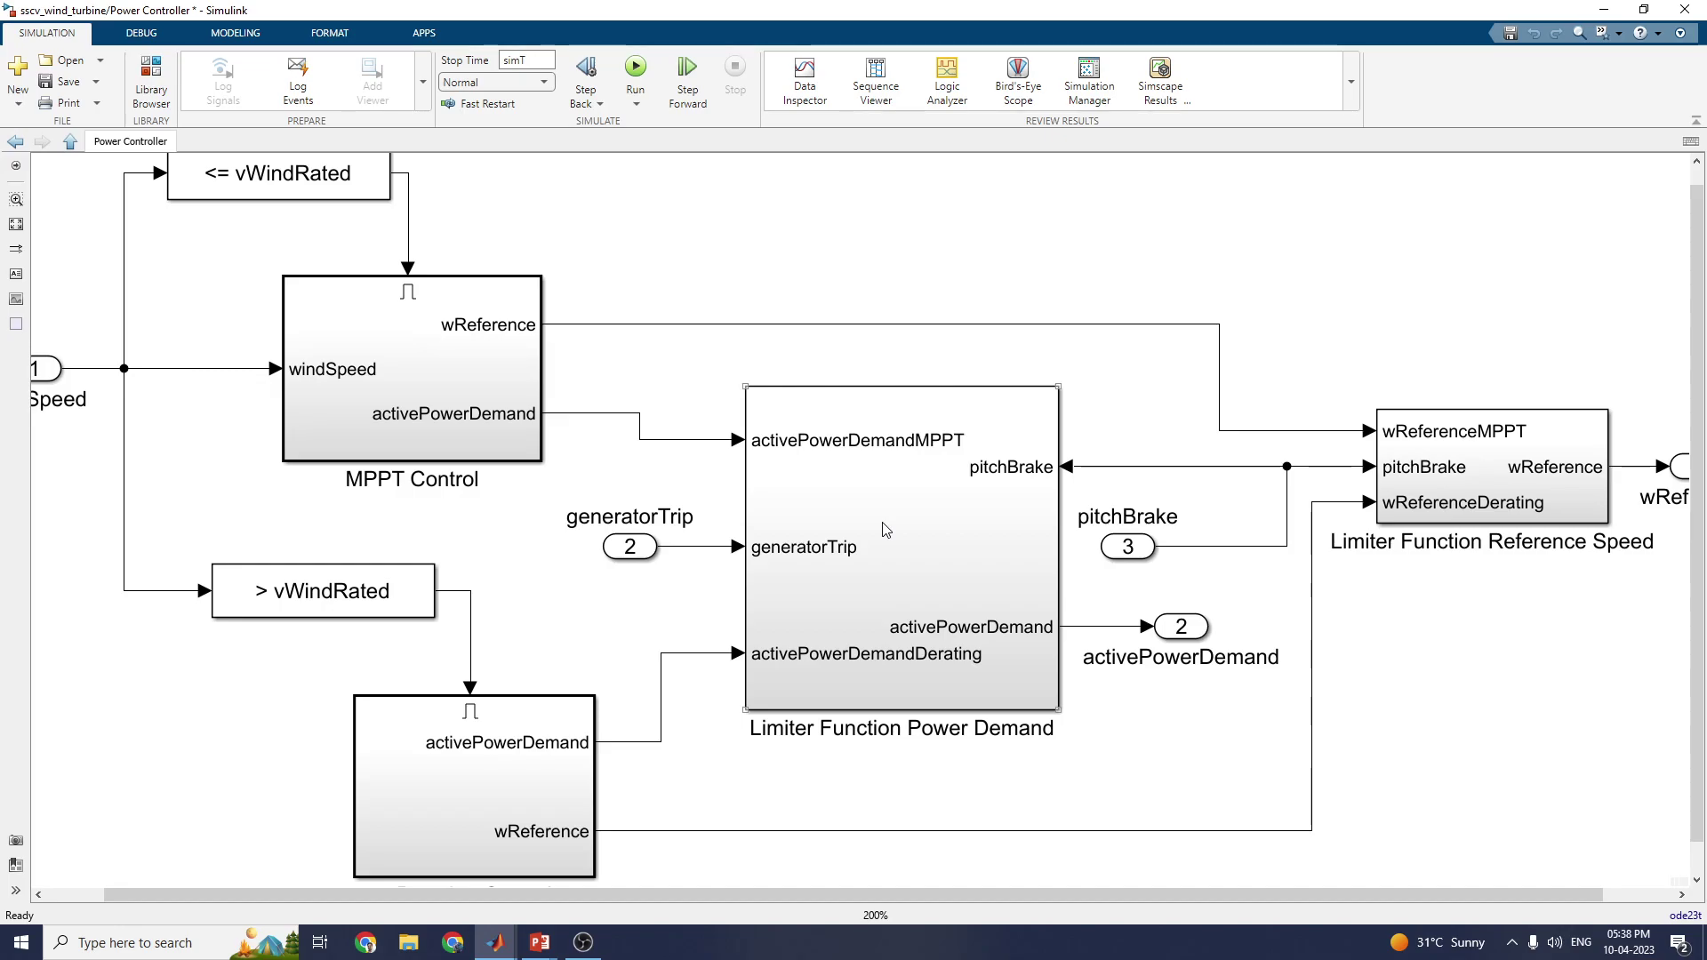
pyautogui.doubleClick(439, 375)
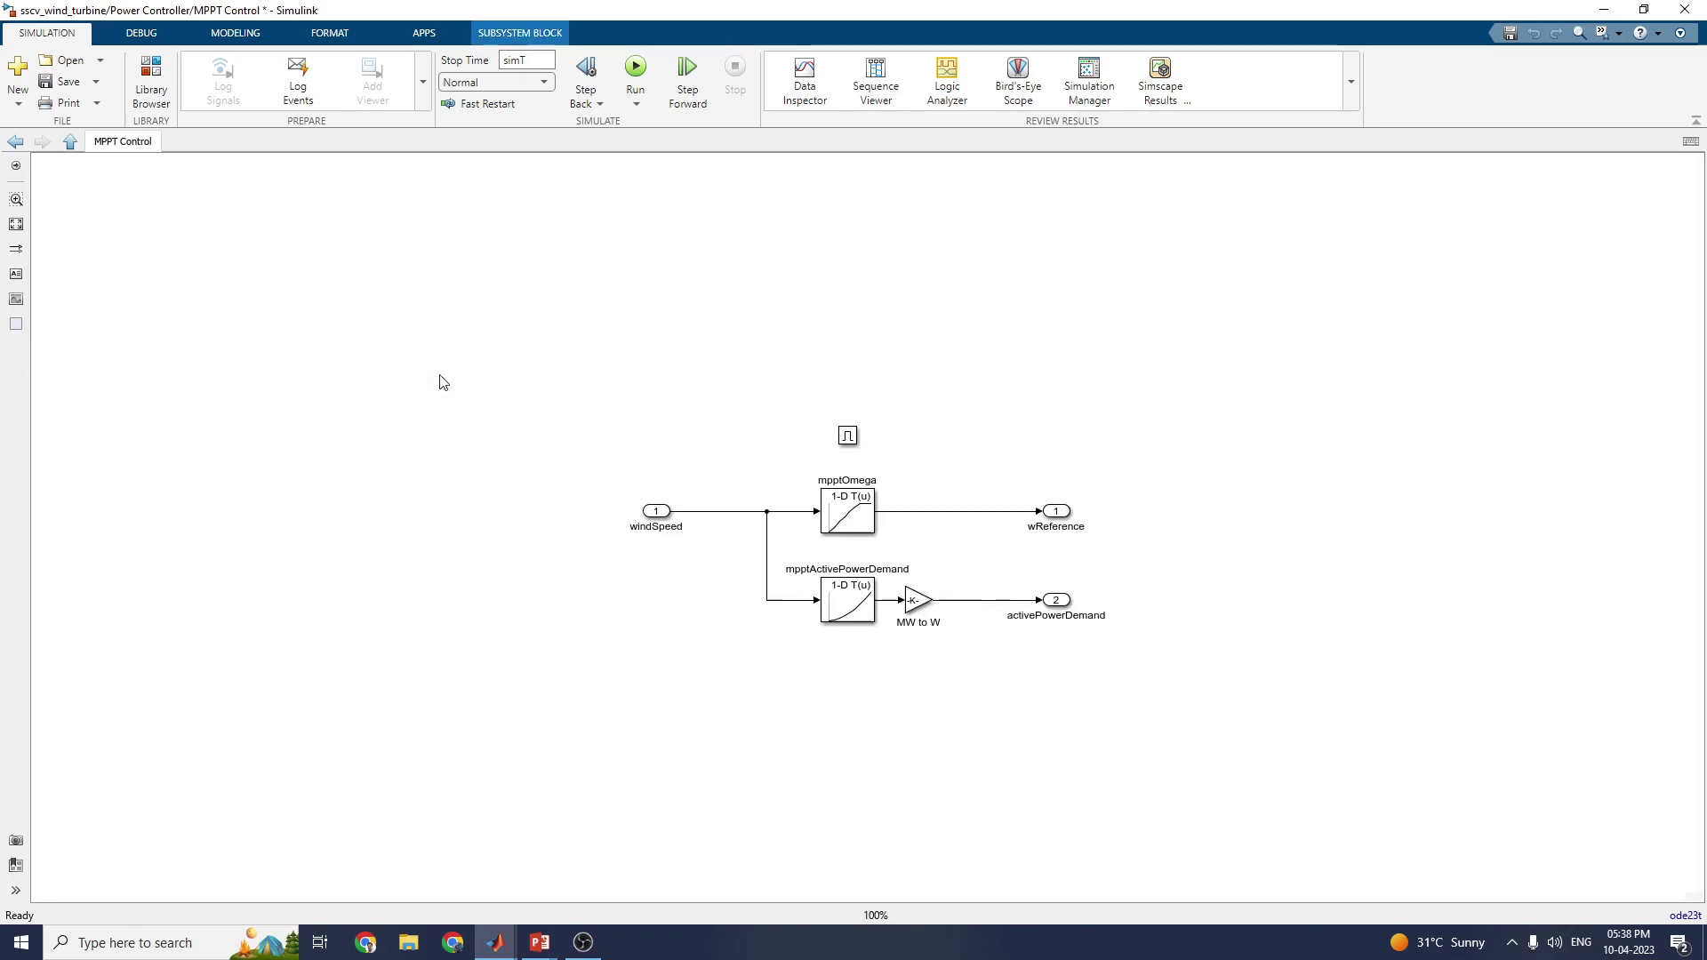
pyautogui.press('space')
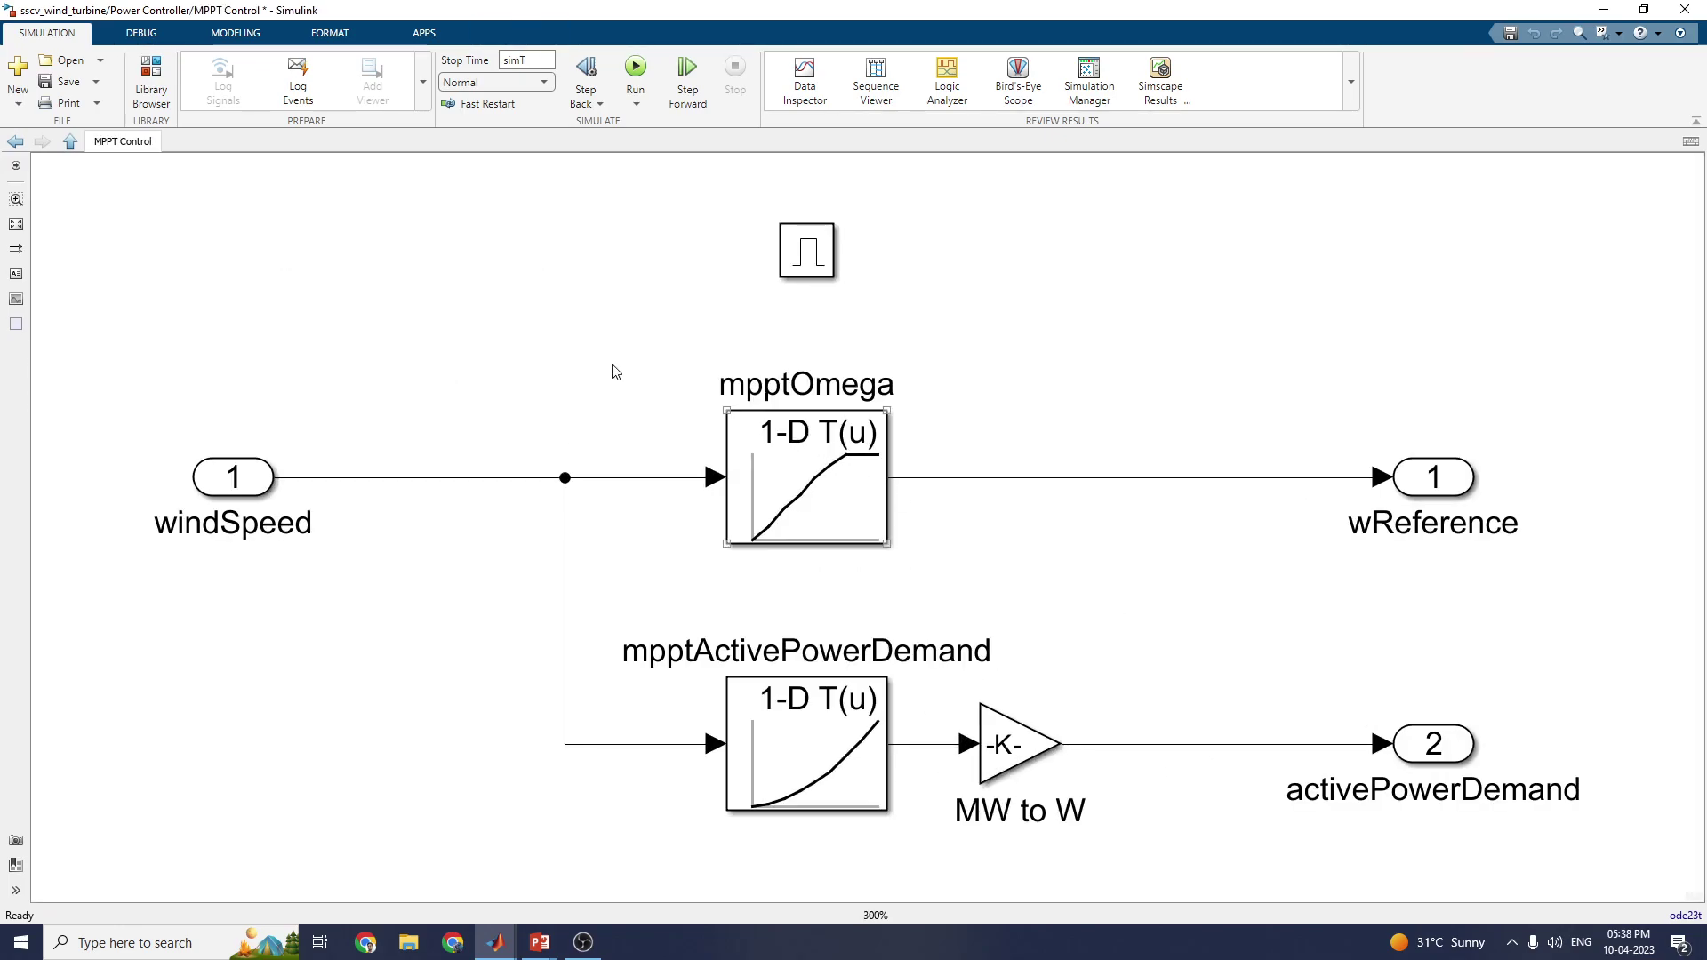
pyautogui.click(16, 142)
pyautogui.click(15, 142)
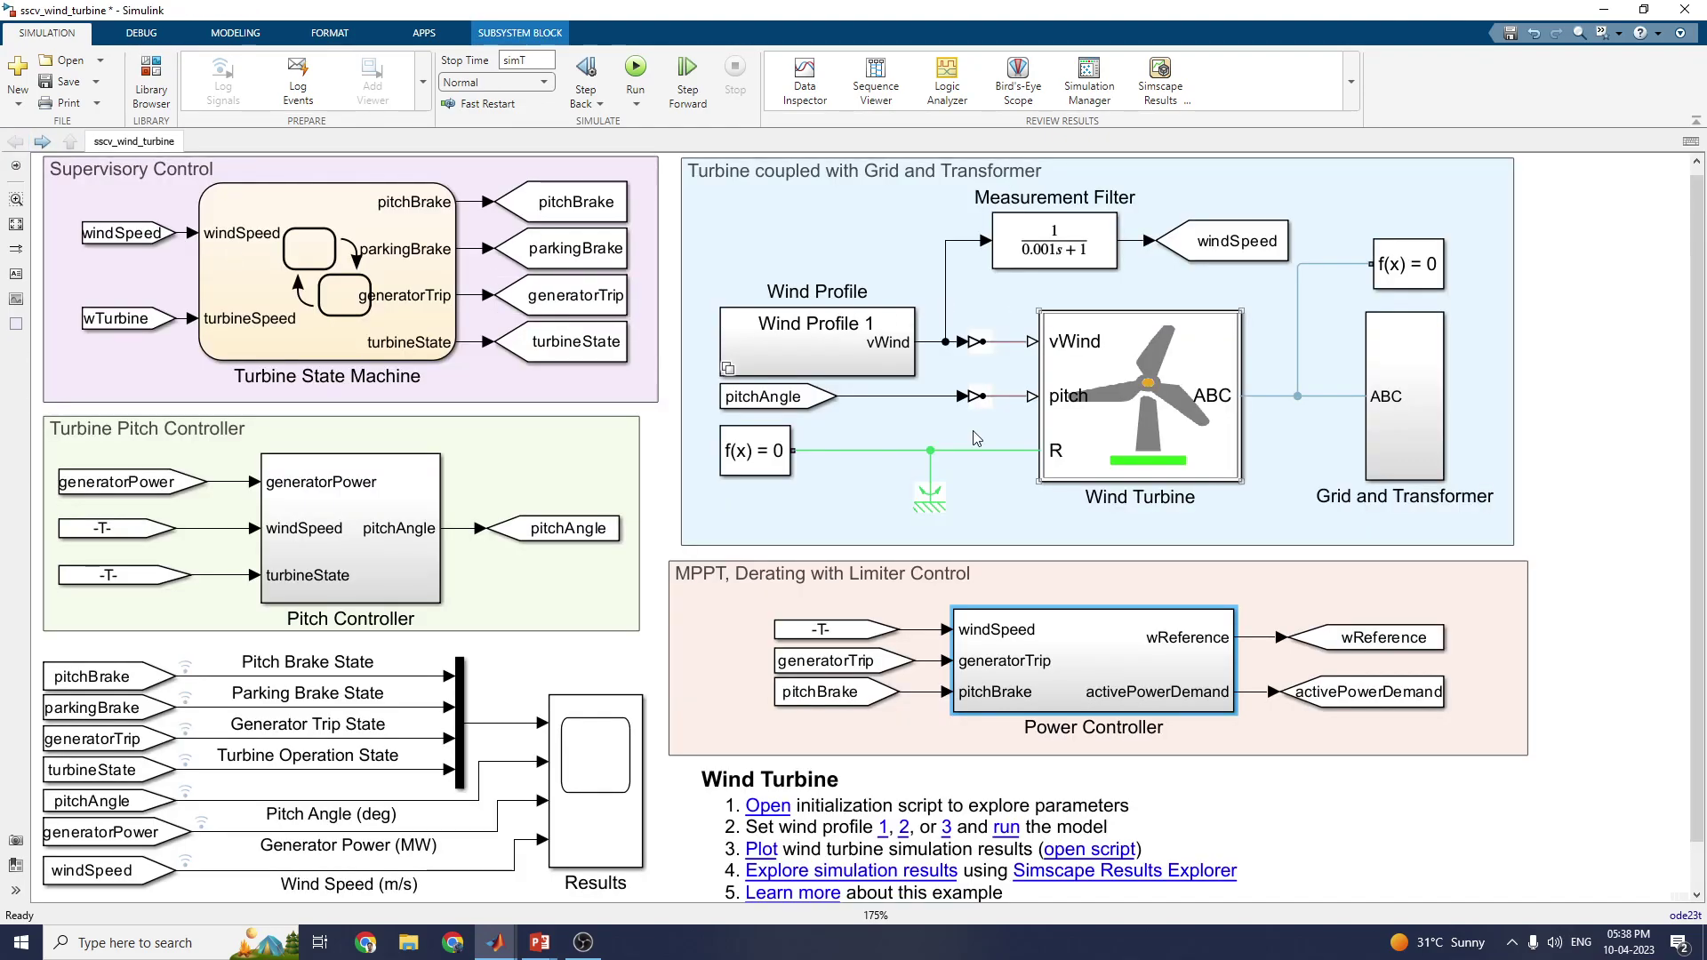
pyautogui.doubleClick(1426, 416)
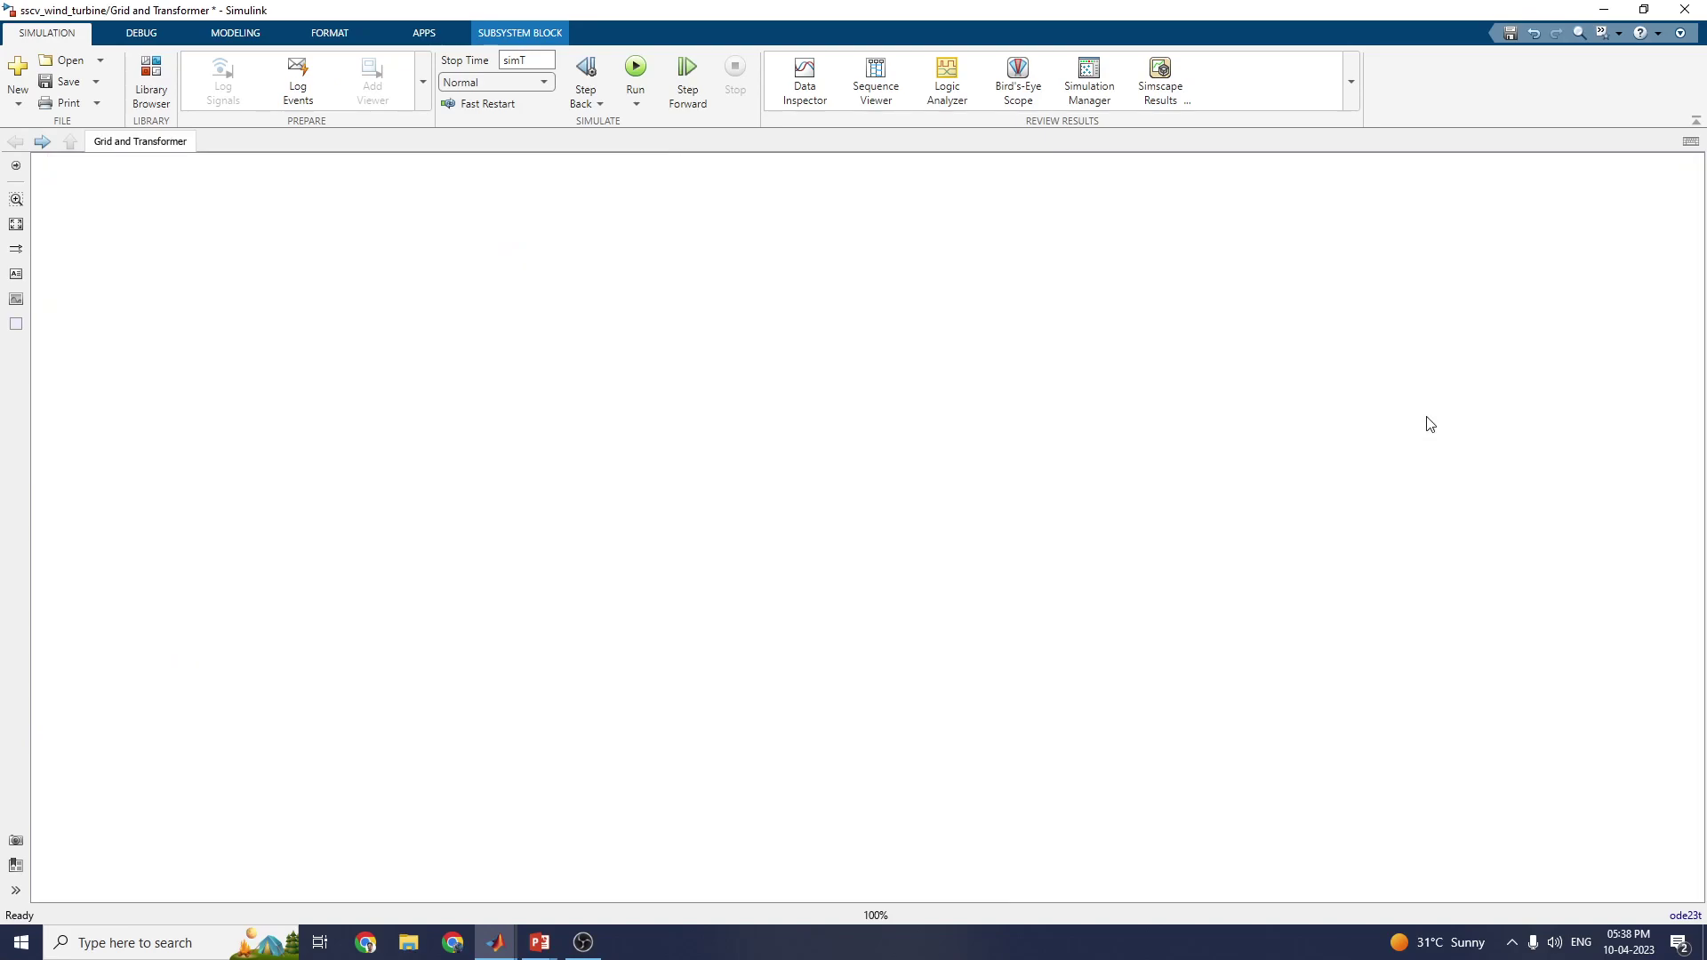
pyautogui.click(15, 141)
pyautogui.doubleClick(798, 342)
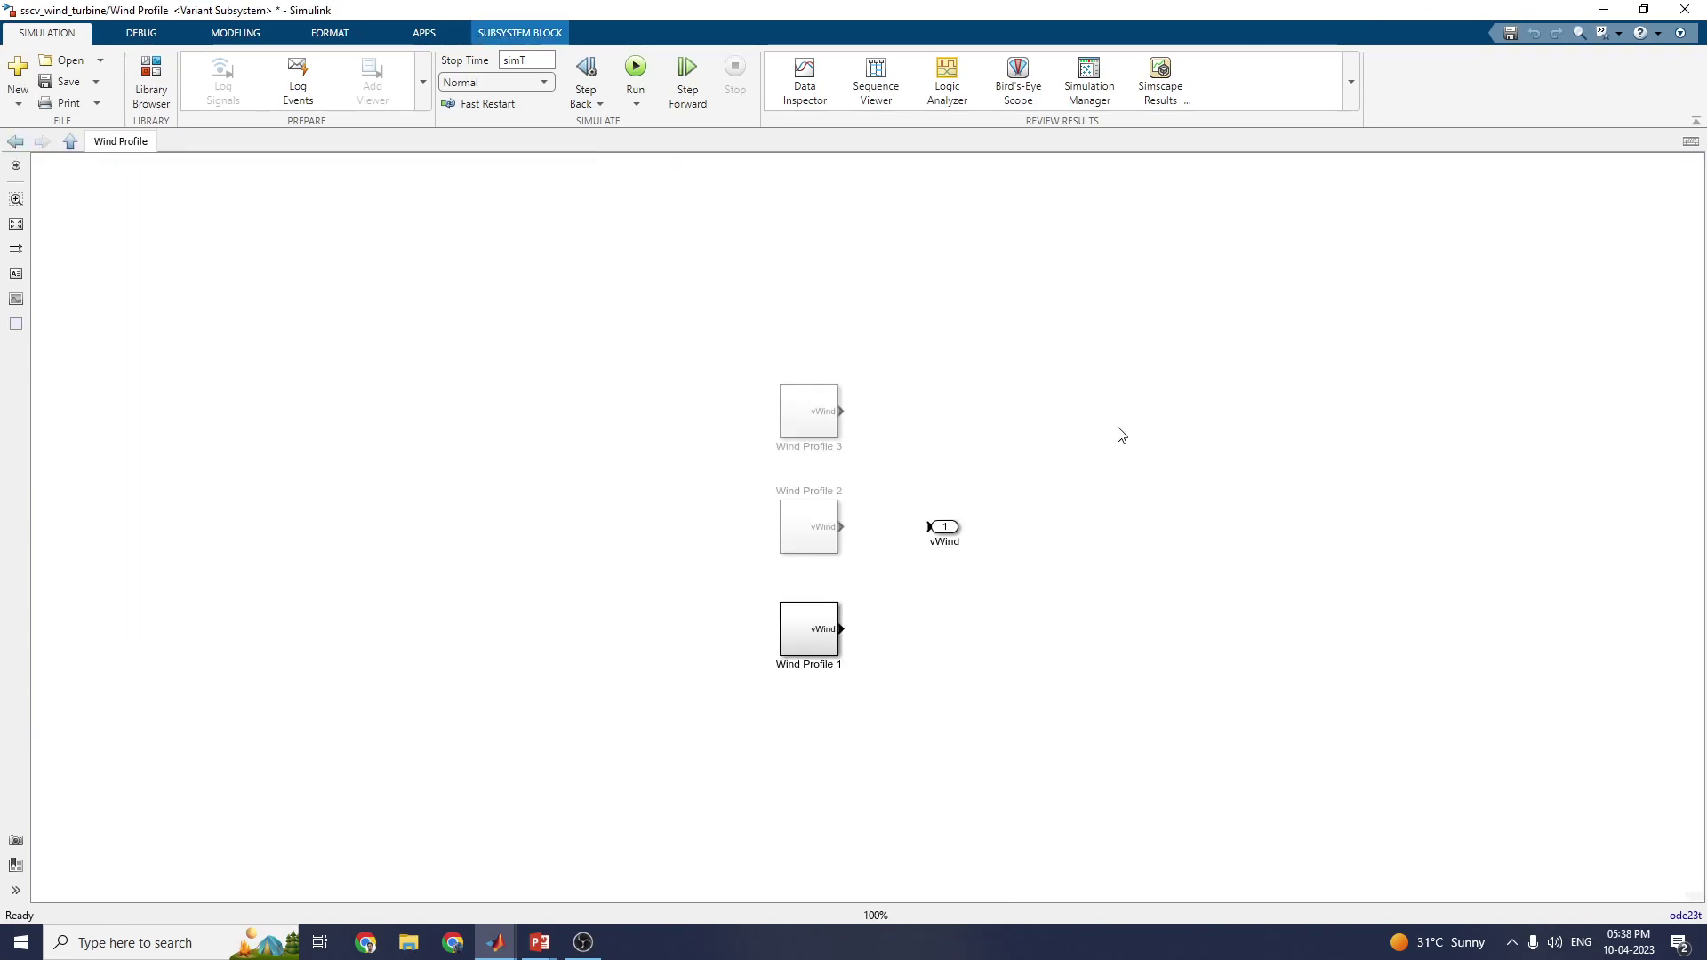
pyautogui.hotkey('ctrl', '+')
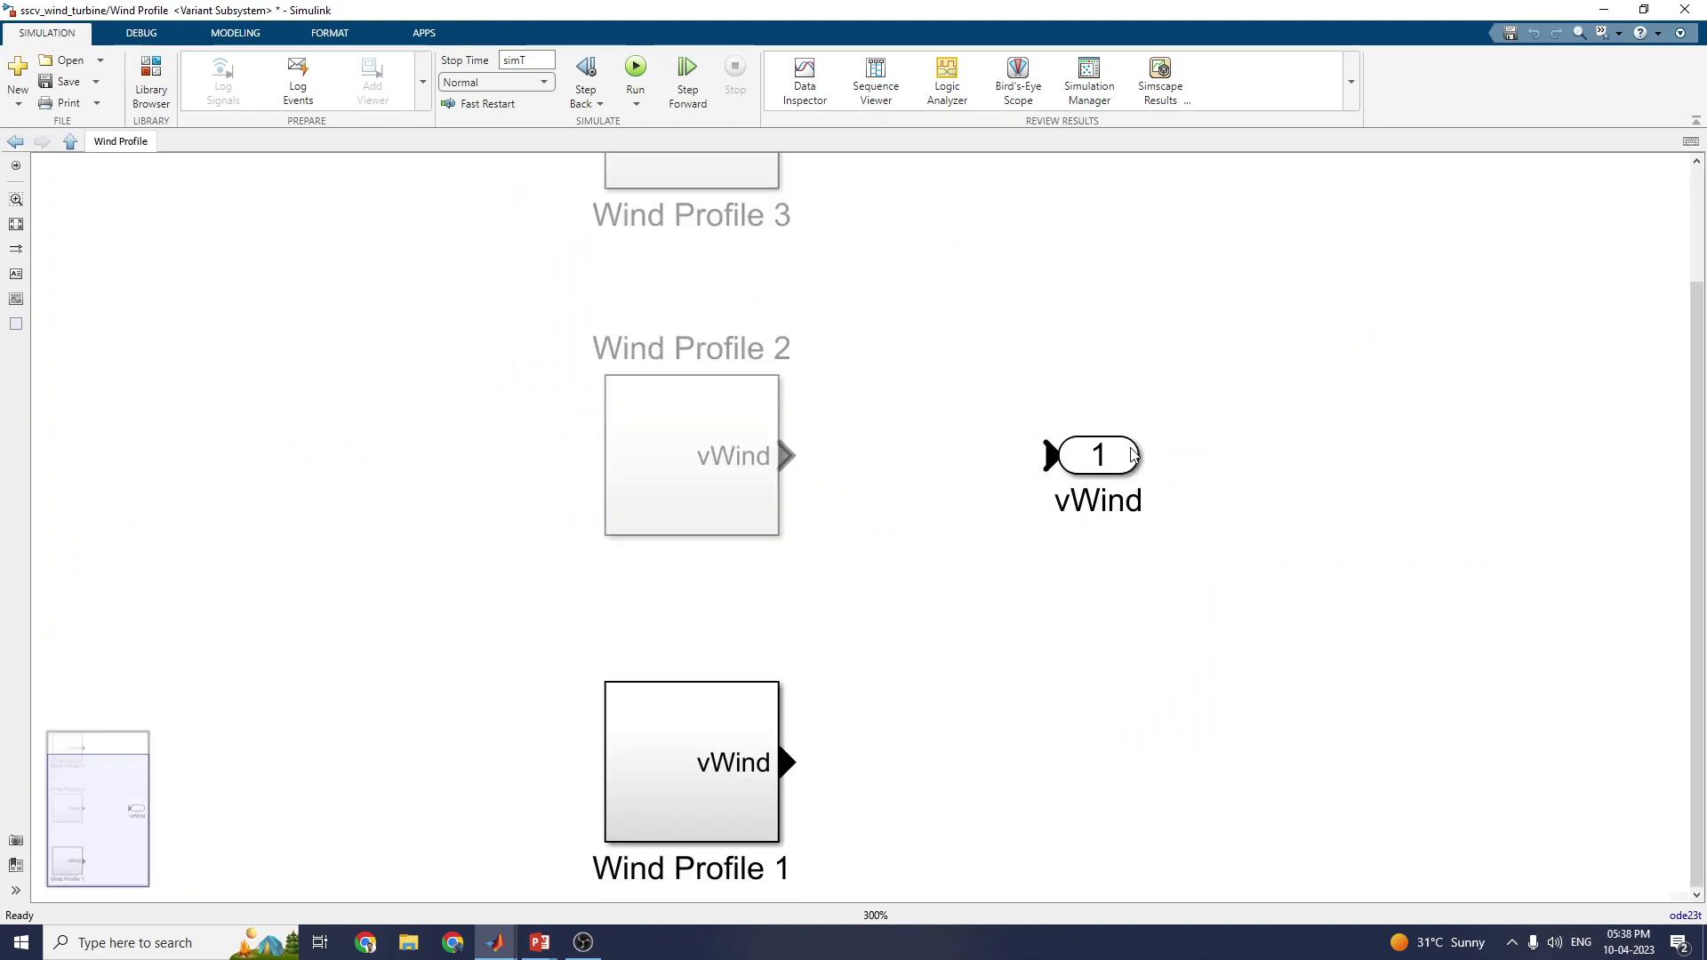
pyautogui.scroll(-3, 792, 677)
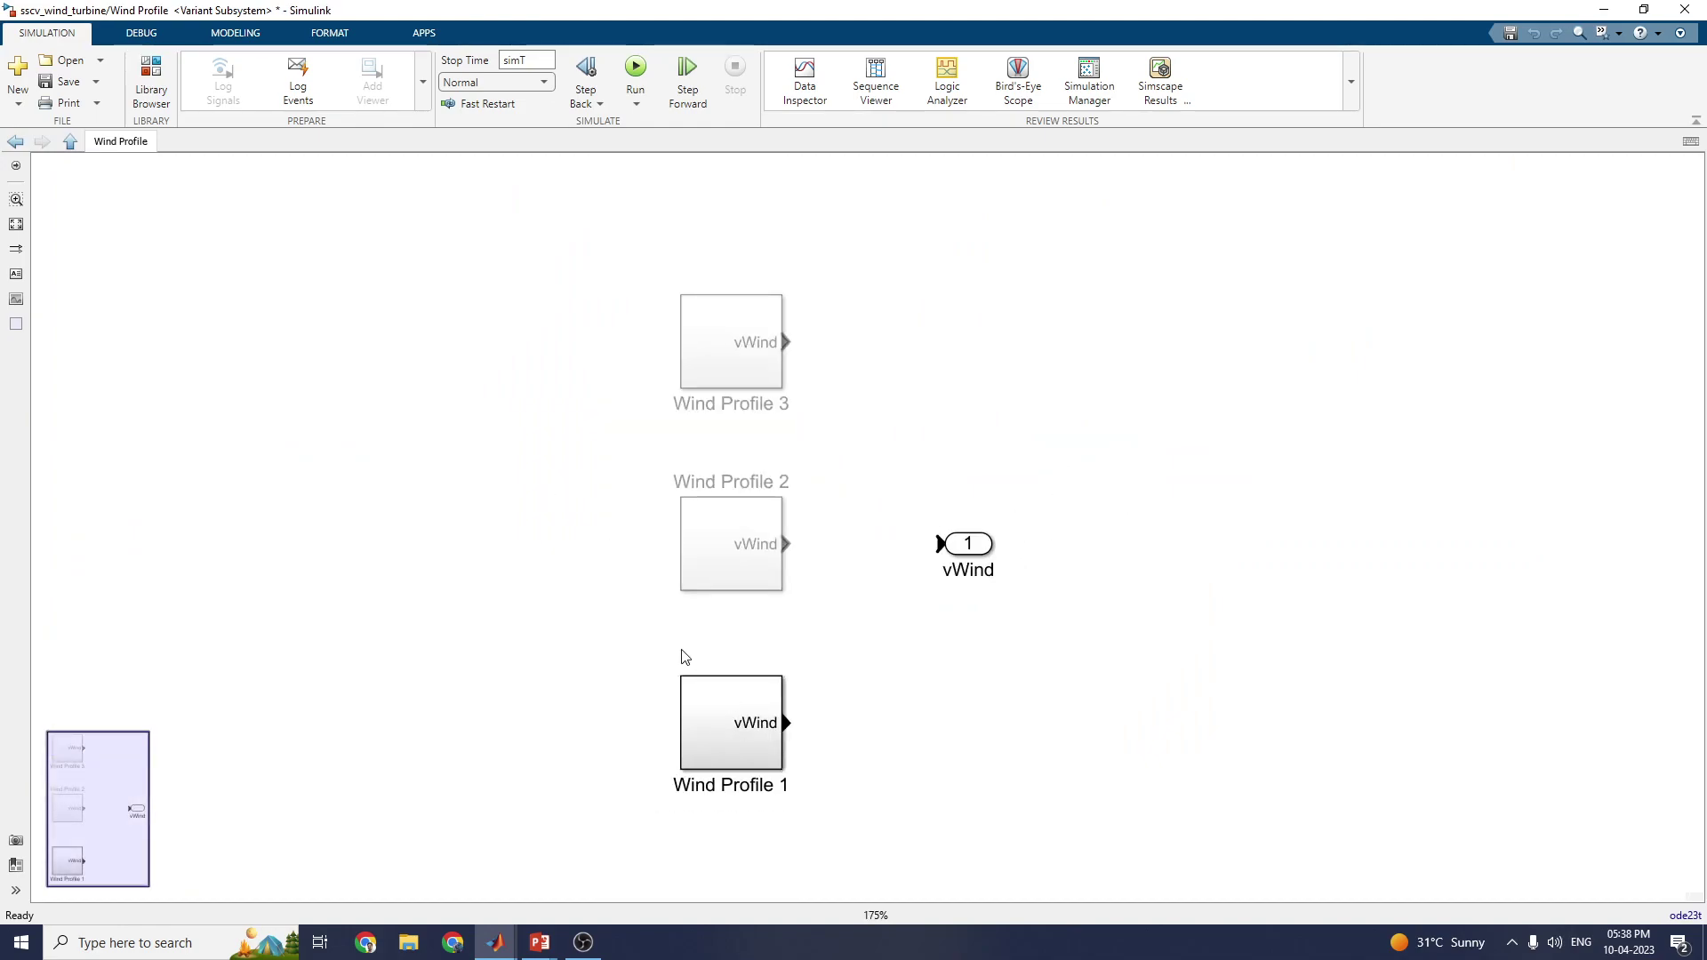
pyautogui.click(15, 142)
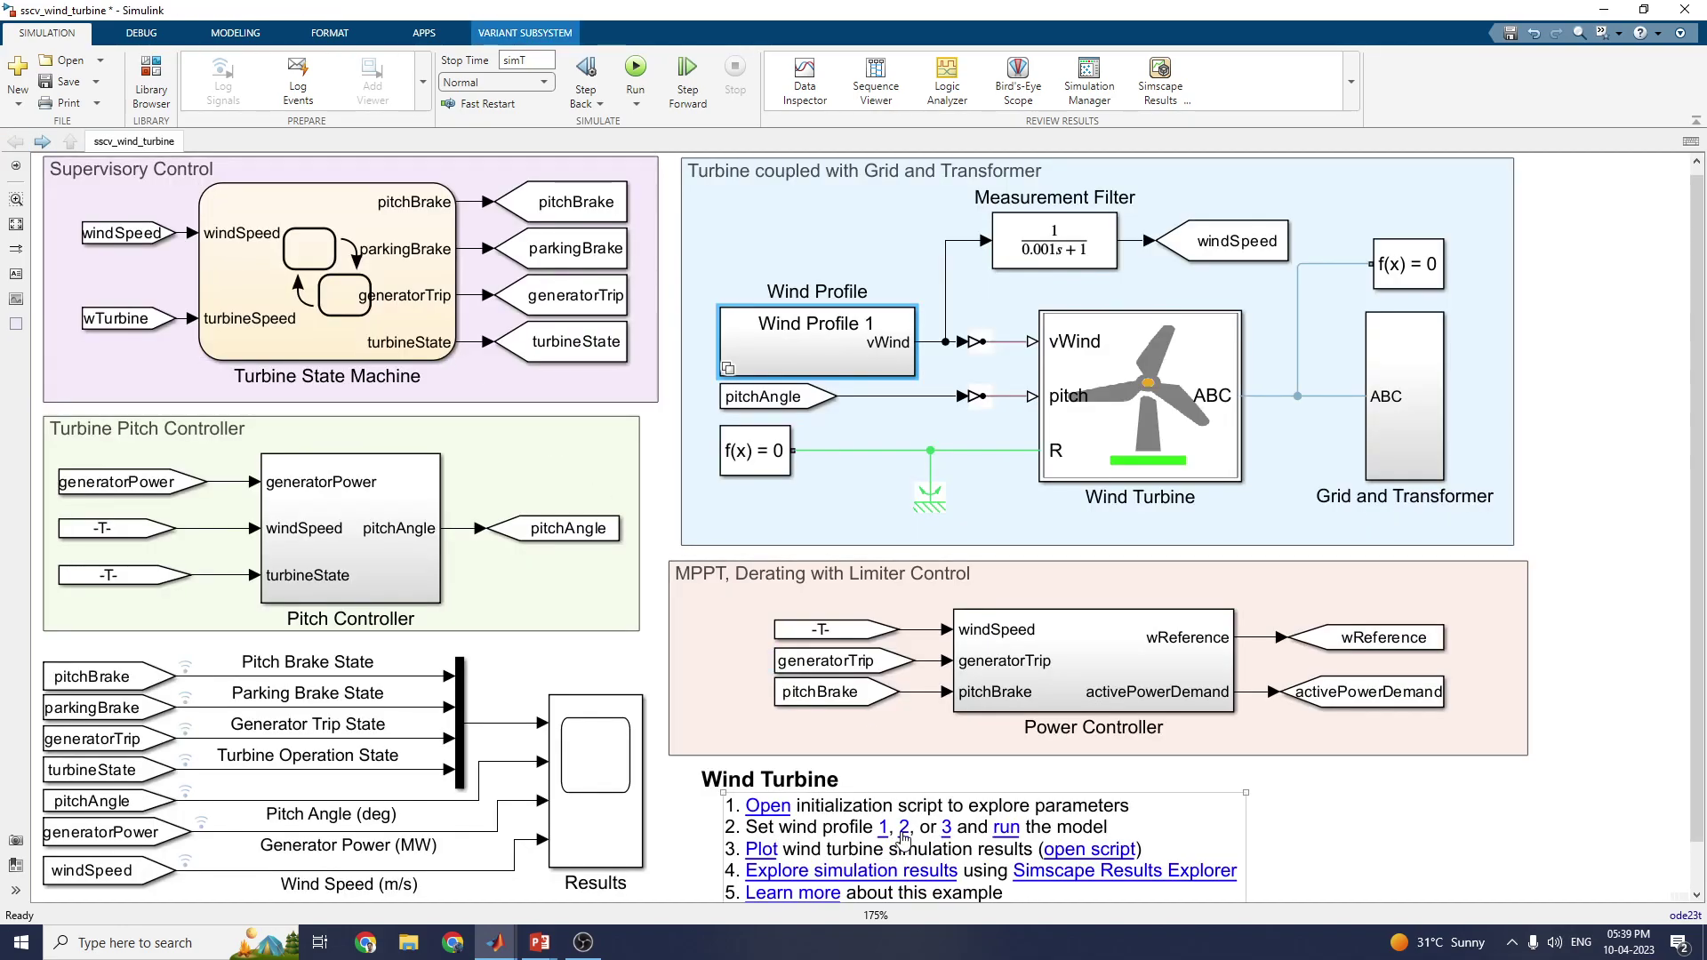
# Run the wind turbine simulation and bring the Results scope, Figure 1 and Simscape Results Explorer forward
pyautogui.click(632, 76)
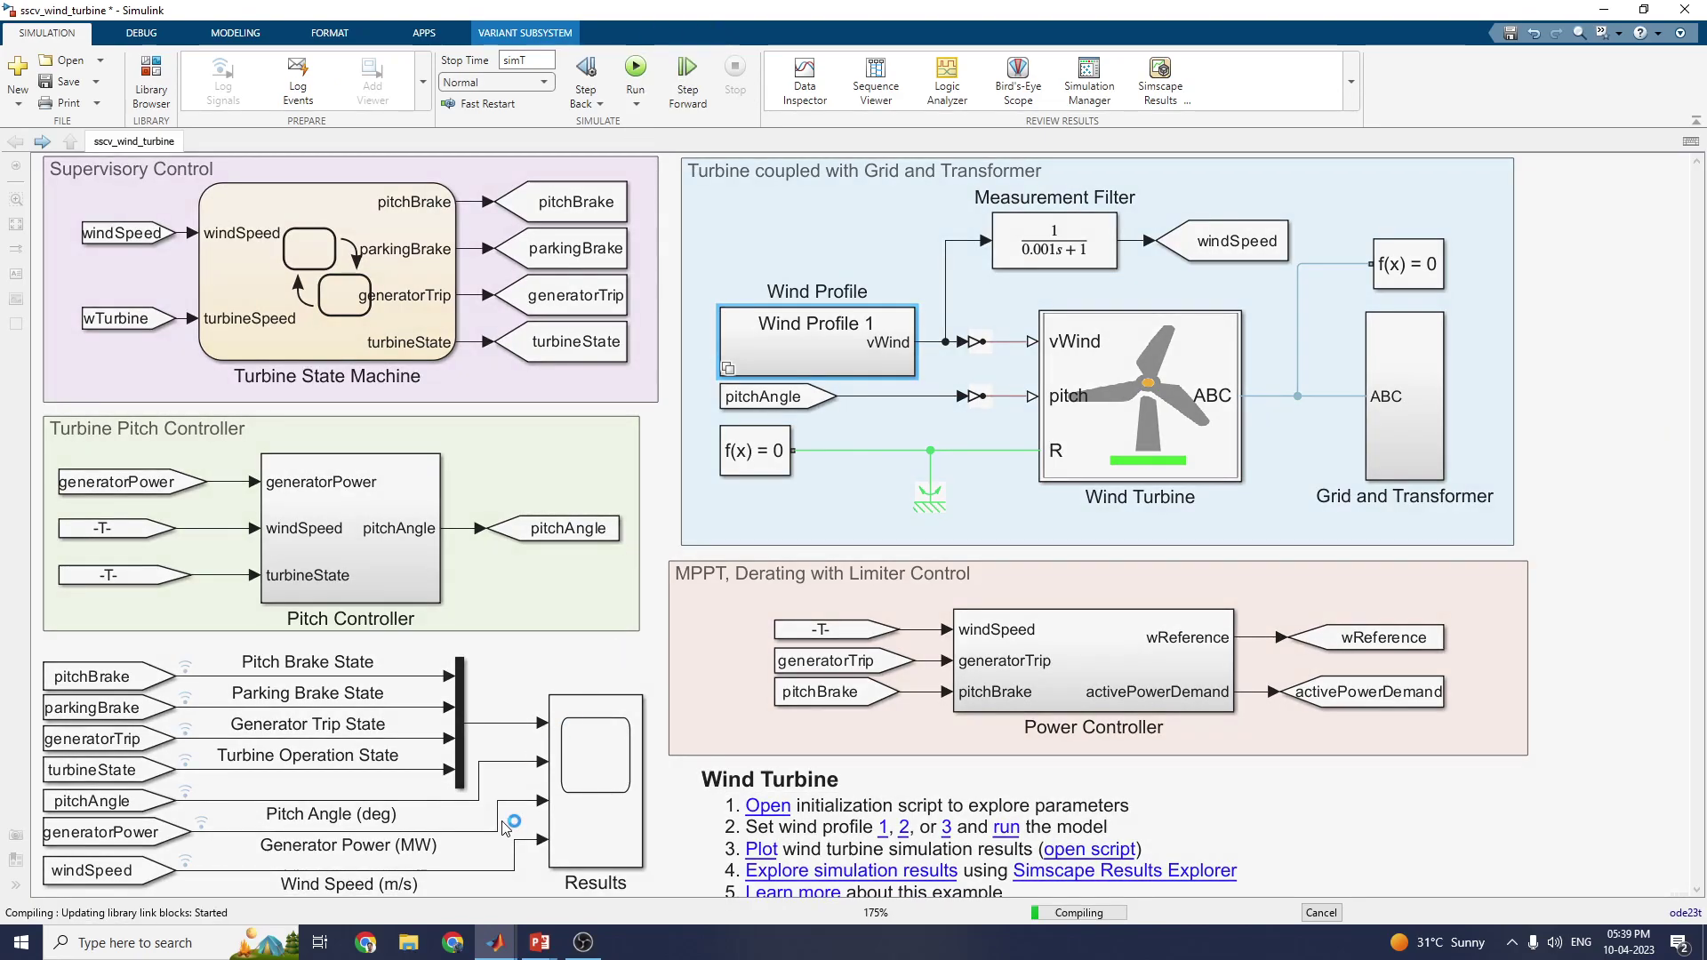
pyautogui.moveTo(490, 941)
pyautogui.click(646, 894)
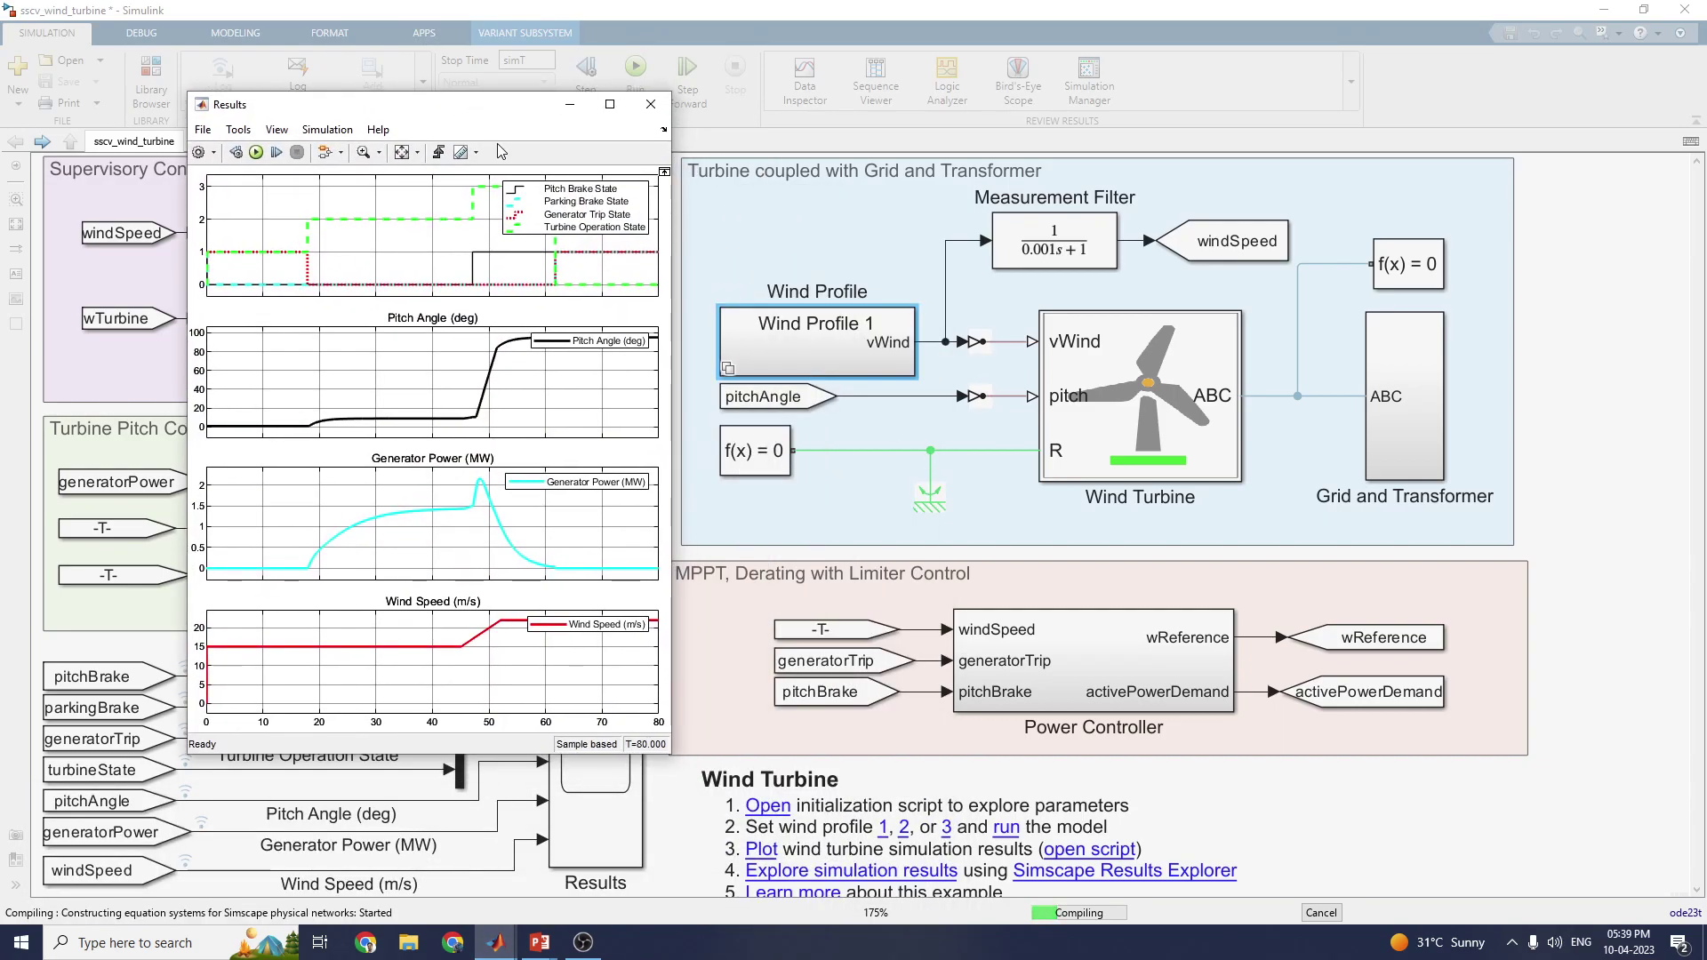
pyautogui.moveTo(495, 941)
pyautogui.click(805, 876)
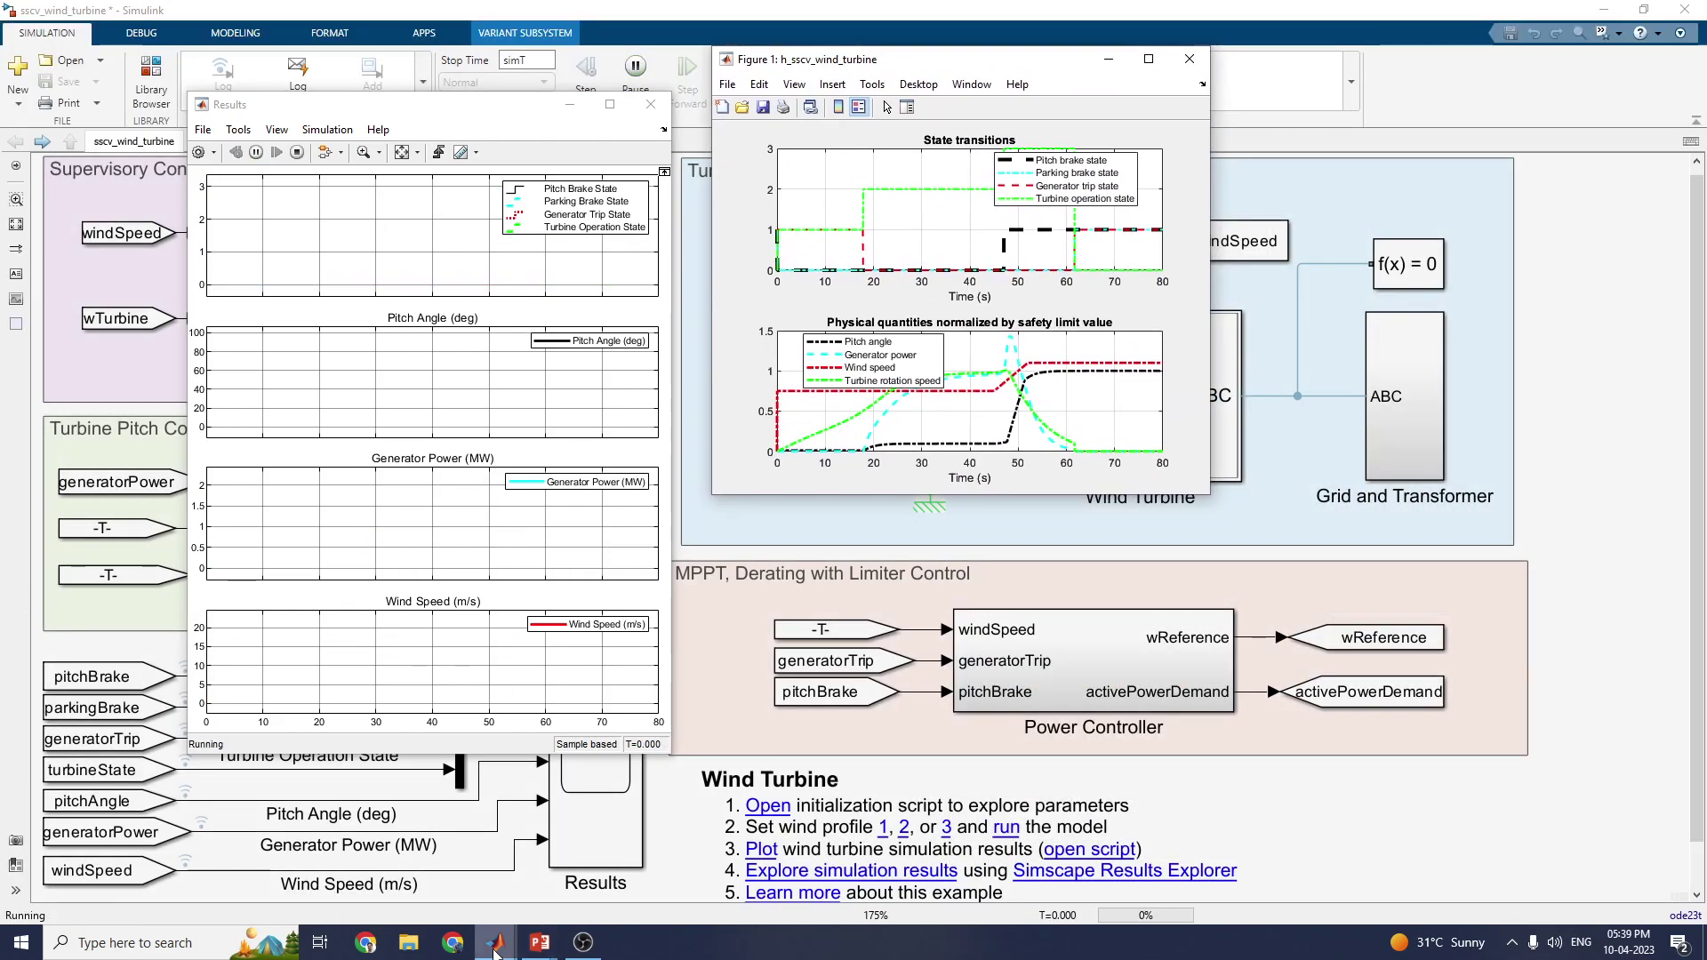
pyautogui.moveTo(496, 948)
pyautogui.click(894, 866)
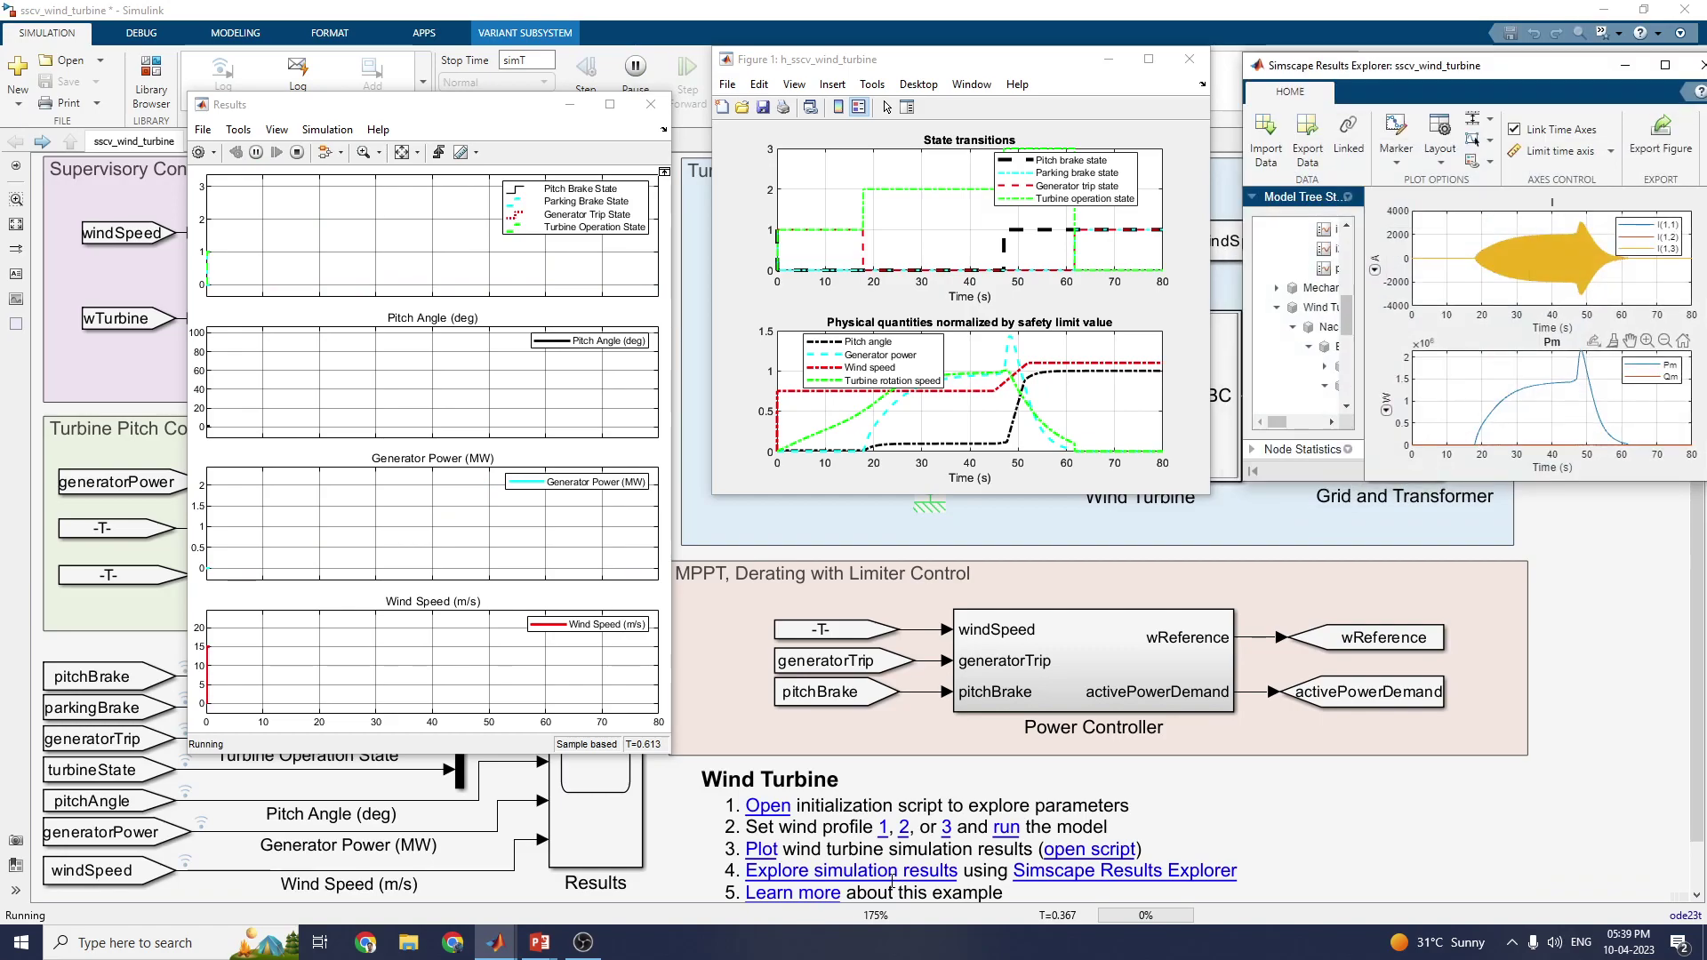
# Move the Results Explorer, scope and Figure 1 aside to uncover the diagram, fitting the scope axes
pyautogui.moveTo(1312, 75); pyautogui.dragTo(1279, 105)
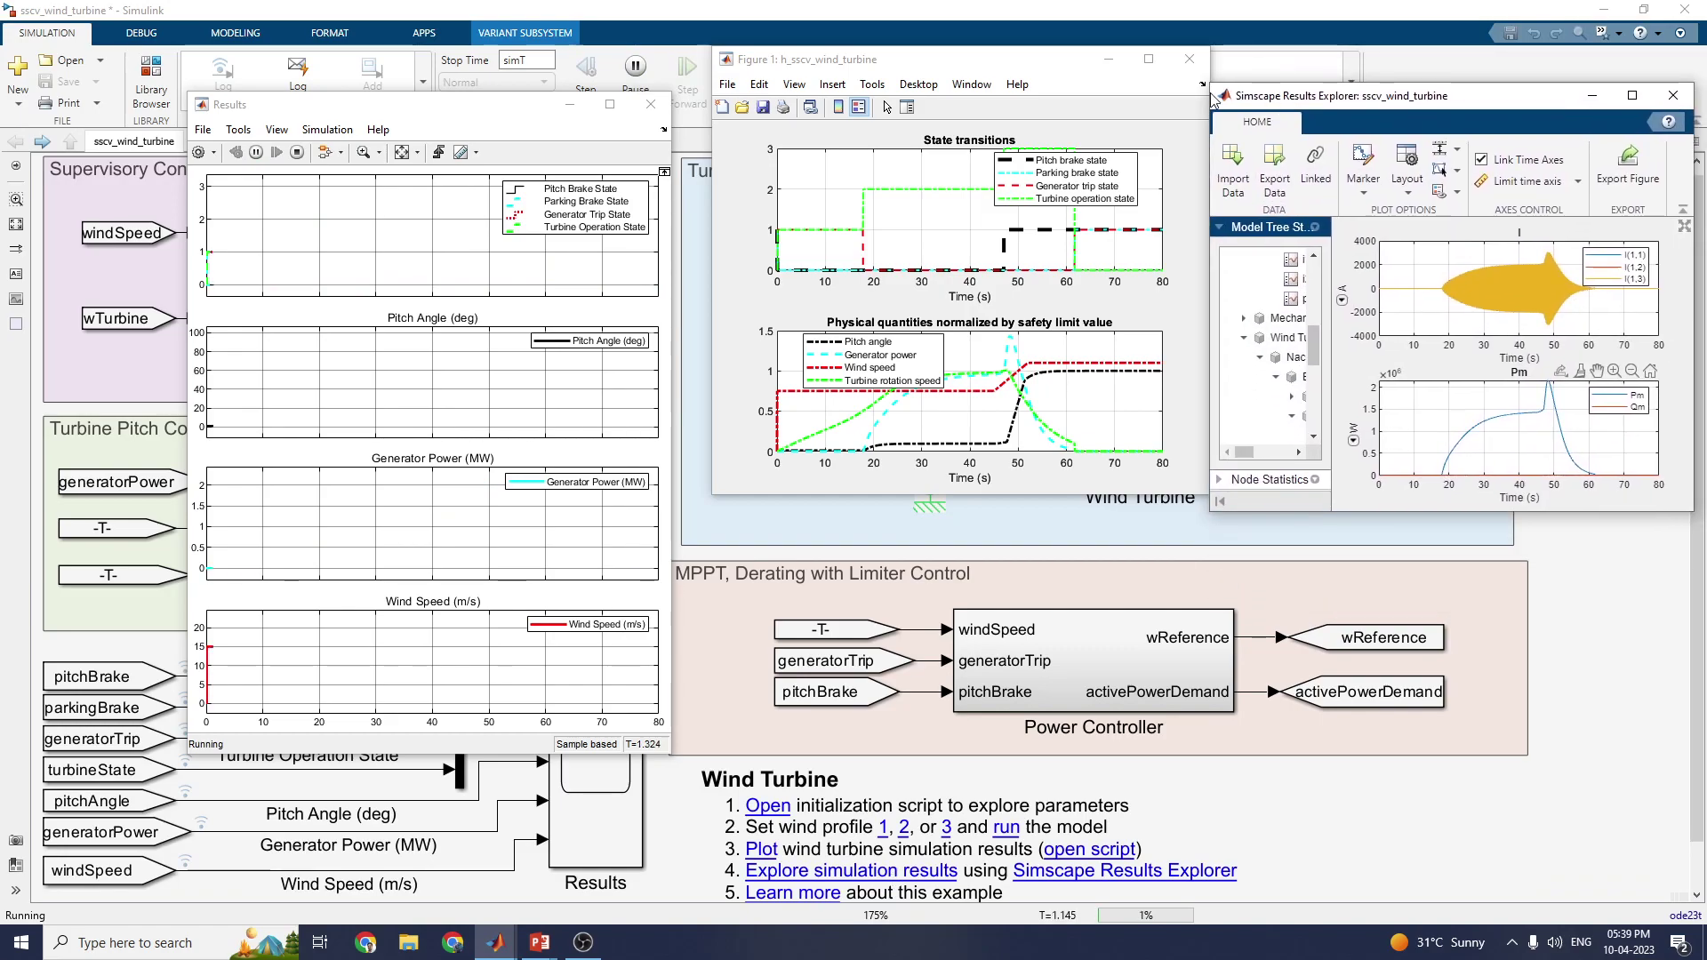
pyautogui.moveTo(471, 125); pyautogui.dragTo(346, 98)
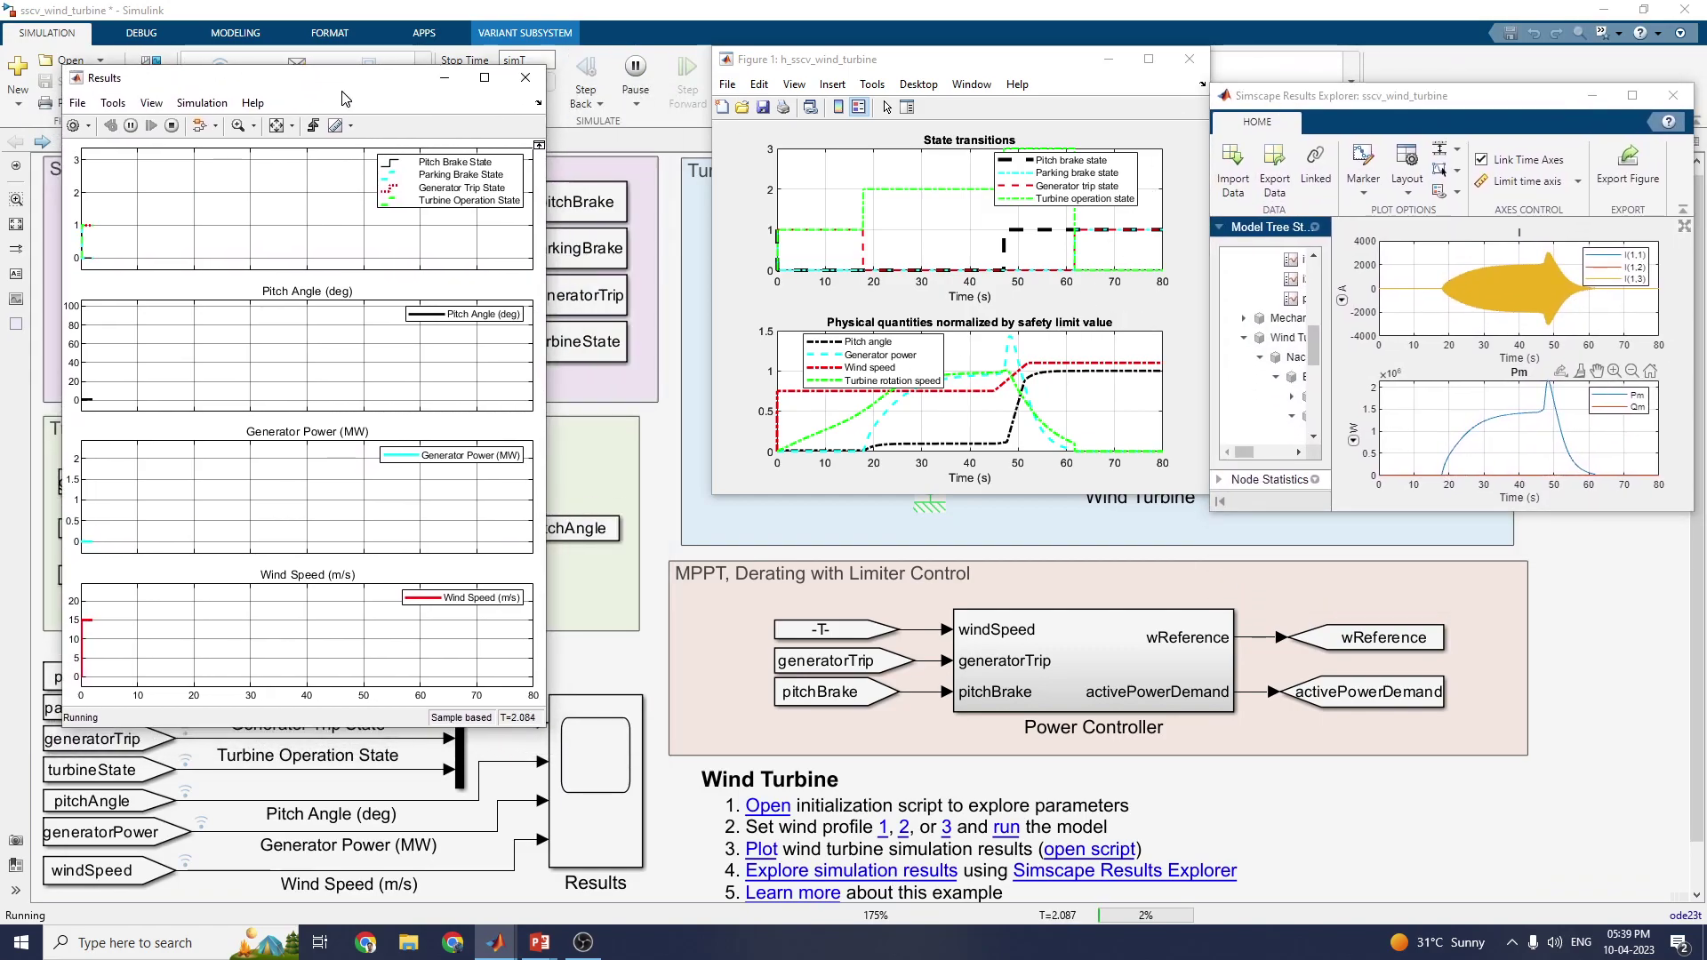
pyautogui.moveTo(782, 75); pyautogui.dragTo(638, 100)
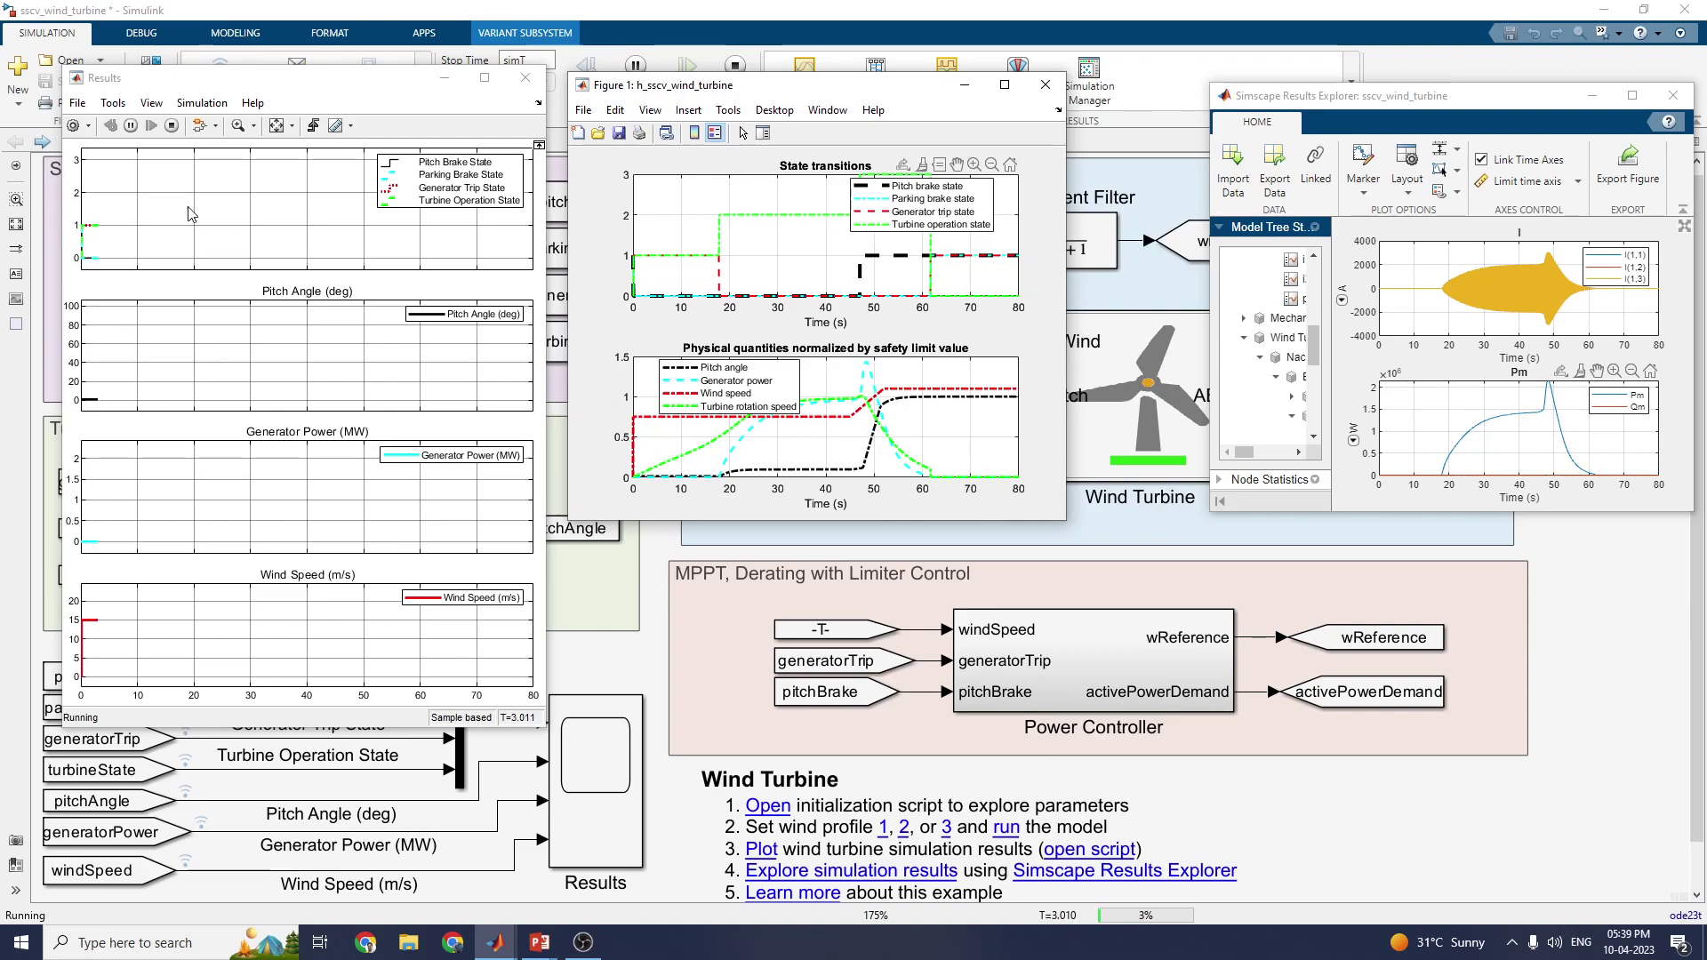
pyautogui.click(276, 129)
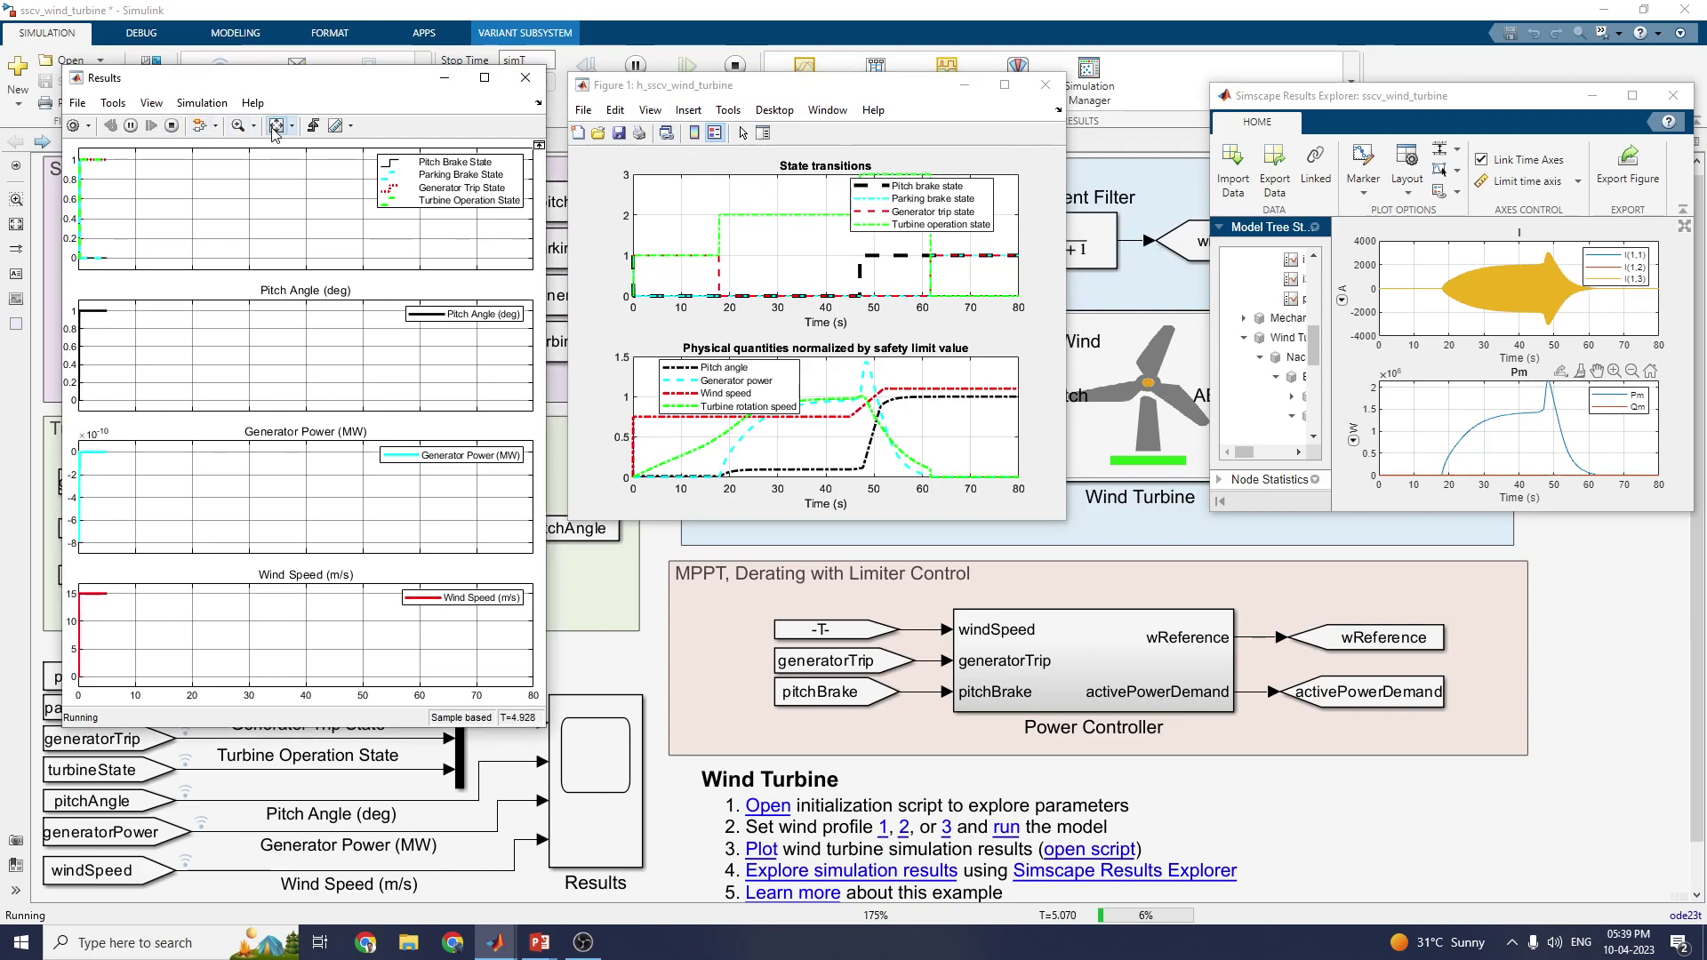
pyautogui.moveTo(1274, 112); pyautogui.dragTo(1137, 110)
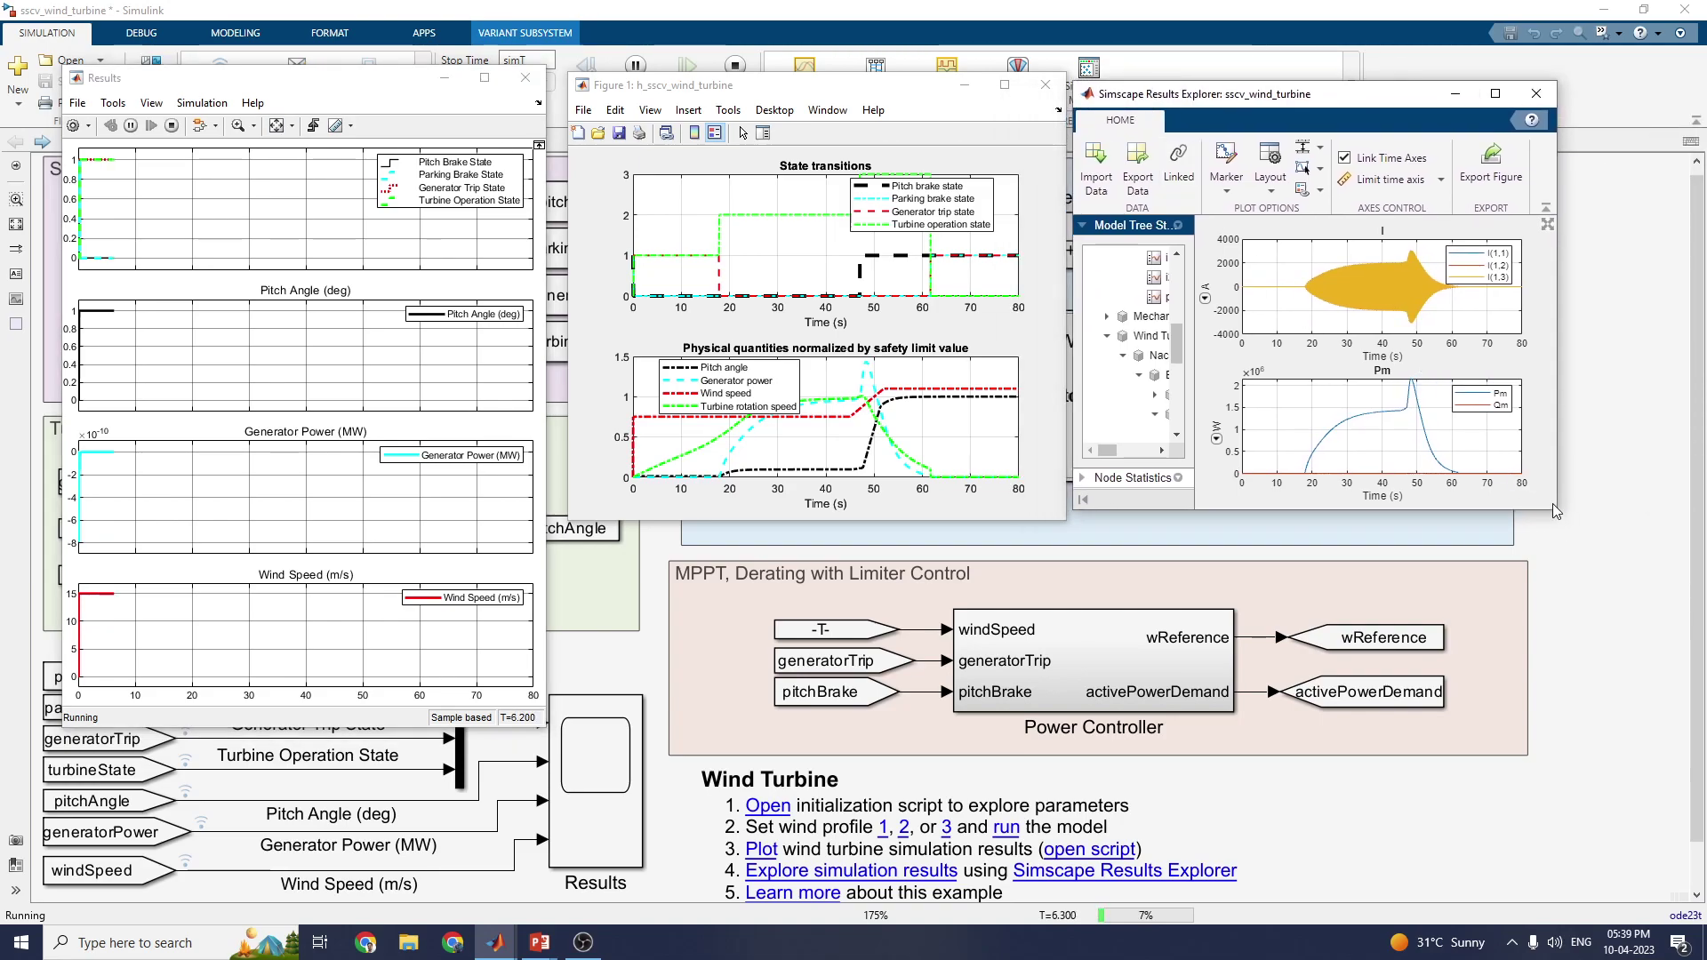
# Enlarge Results Explorer and plot Electrical Reference V, Grid I and V_impedance, and Transformer i1 and power_dissipated
pyautogui.moveTo(1559, 513); pyautogui.dragTo(1703, 863)
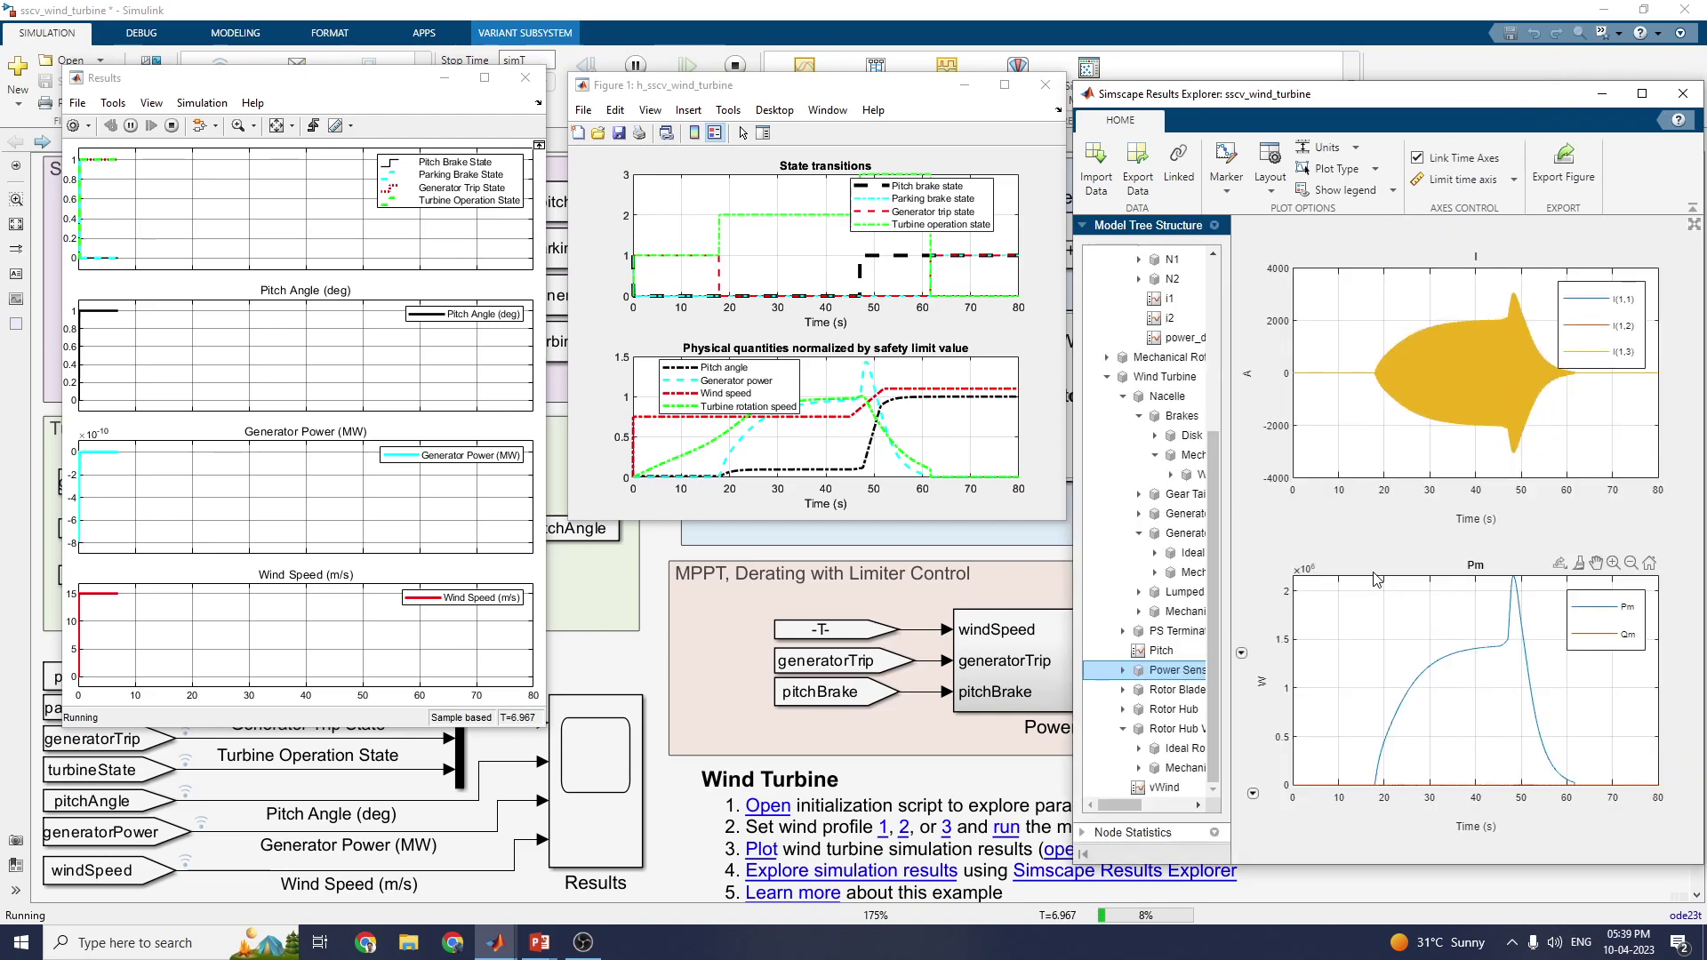
pyautogui.moveTo(1072, 393); pyautogui.dragTo(740, 394)
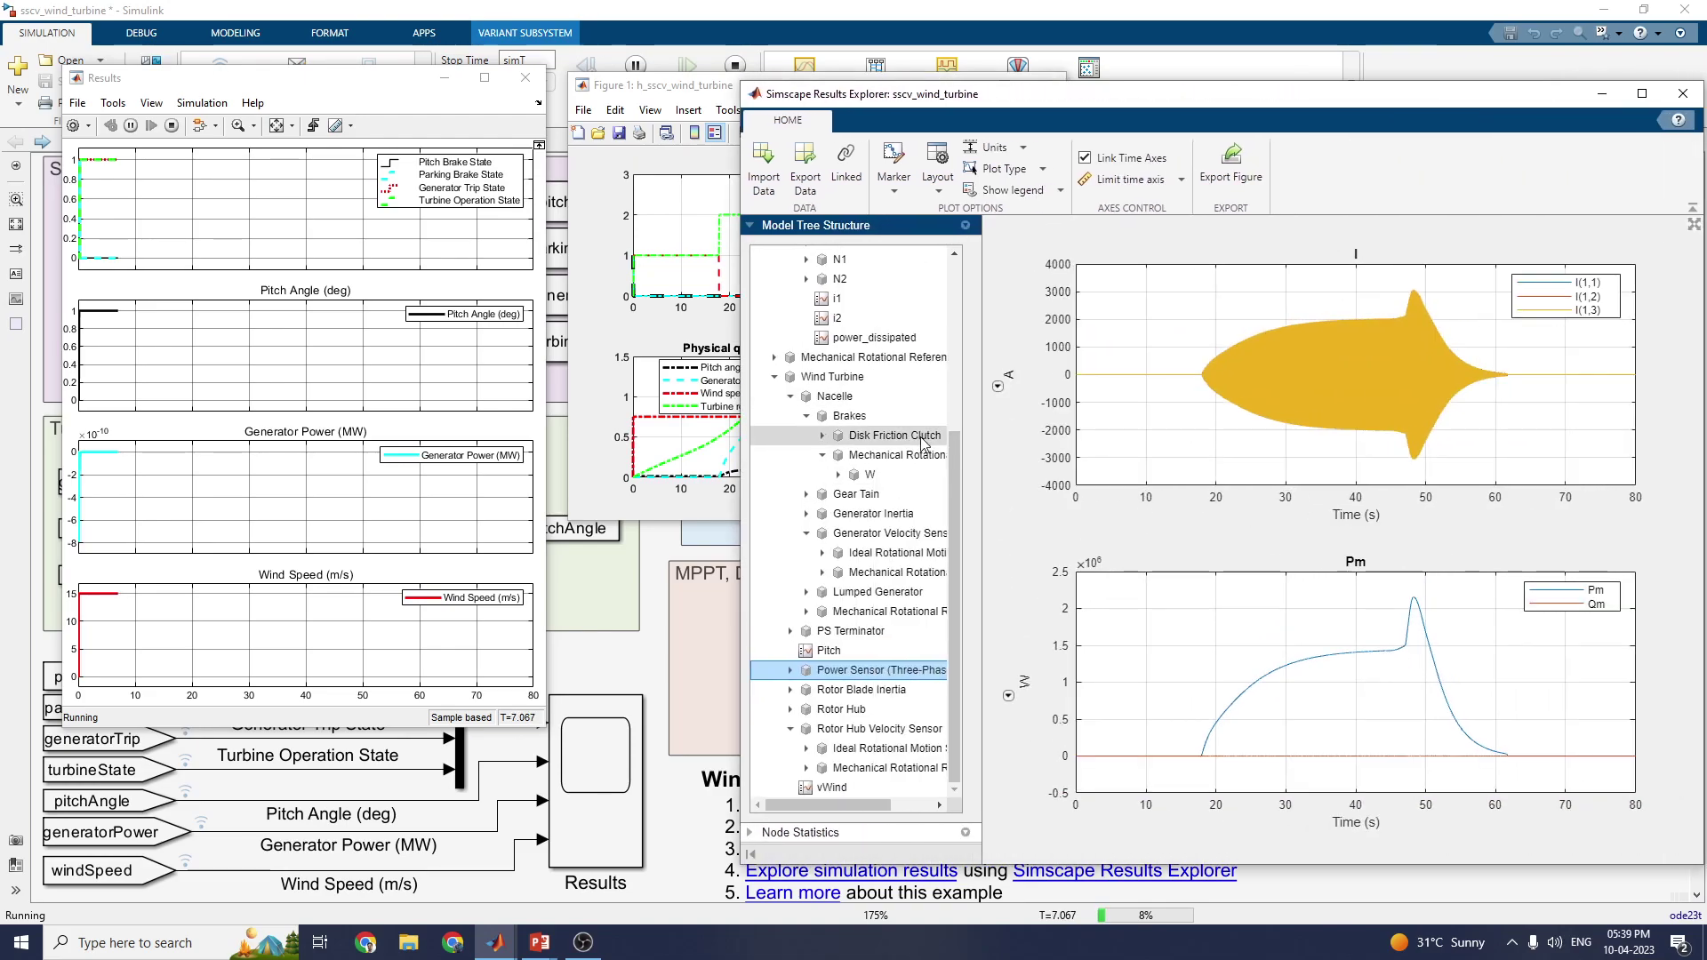
pyautogui.click(849, 344)
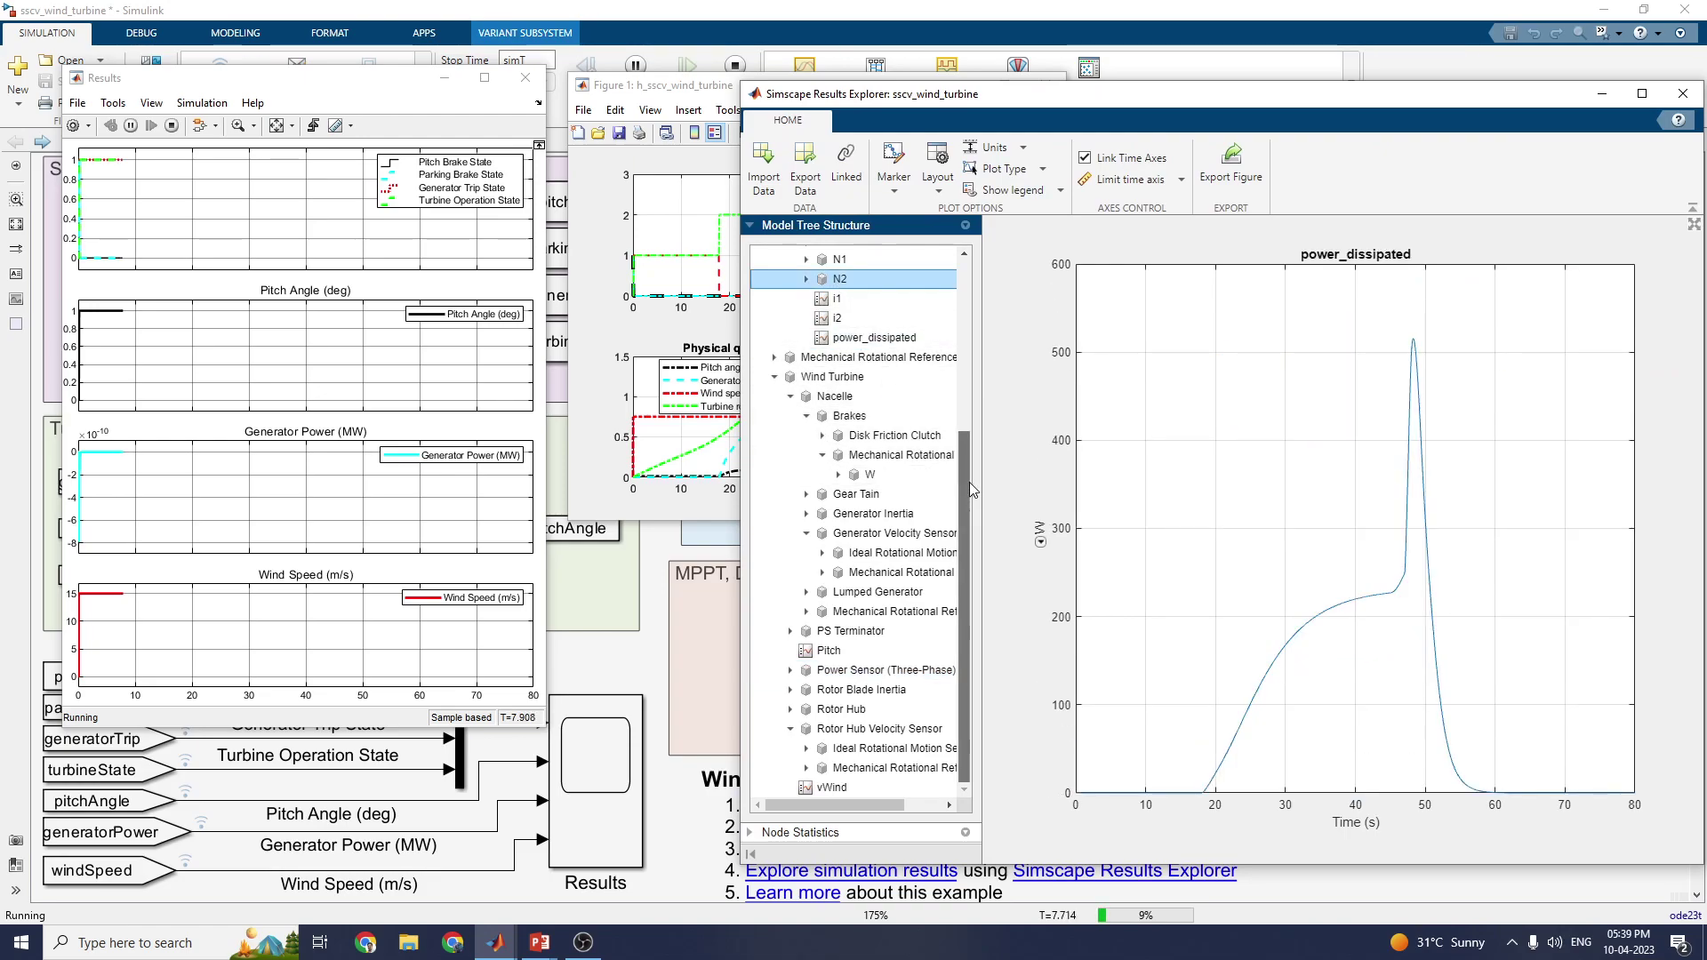
pyautogui.scroll(5, 968, 488)
pyautogui.click(886, 294)
pyautogui.click(834, 315)
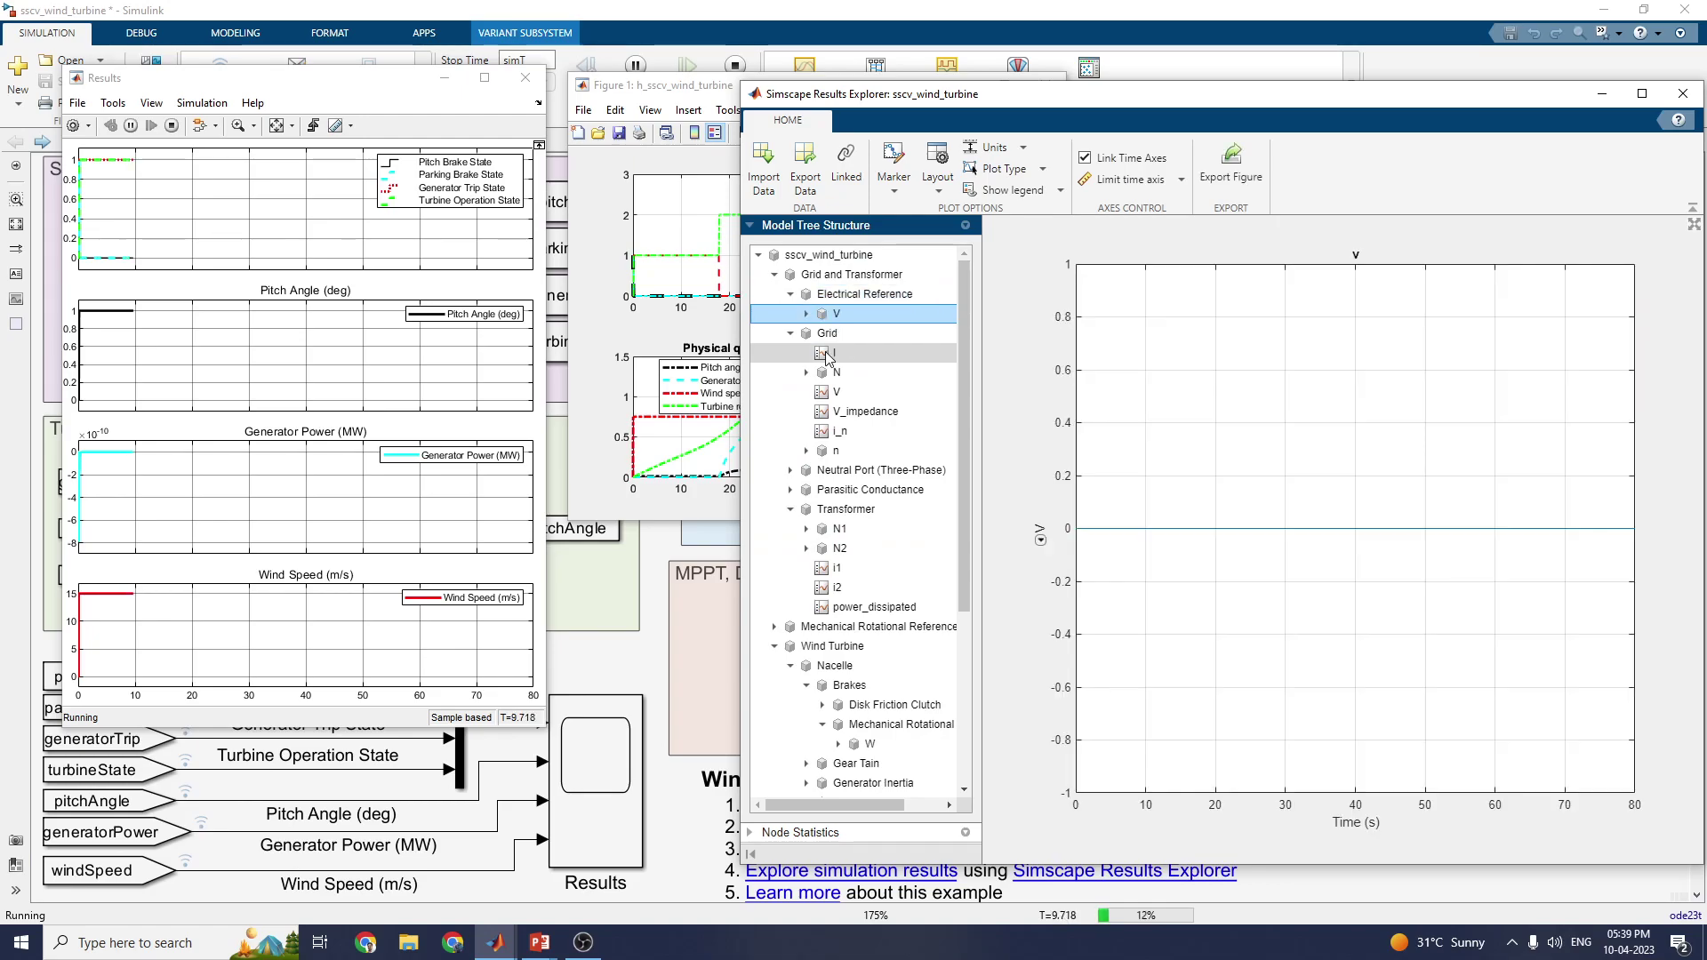
pyautogui.click(828, 354)
pyautogui.click(861, 412)
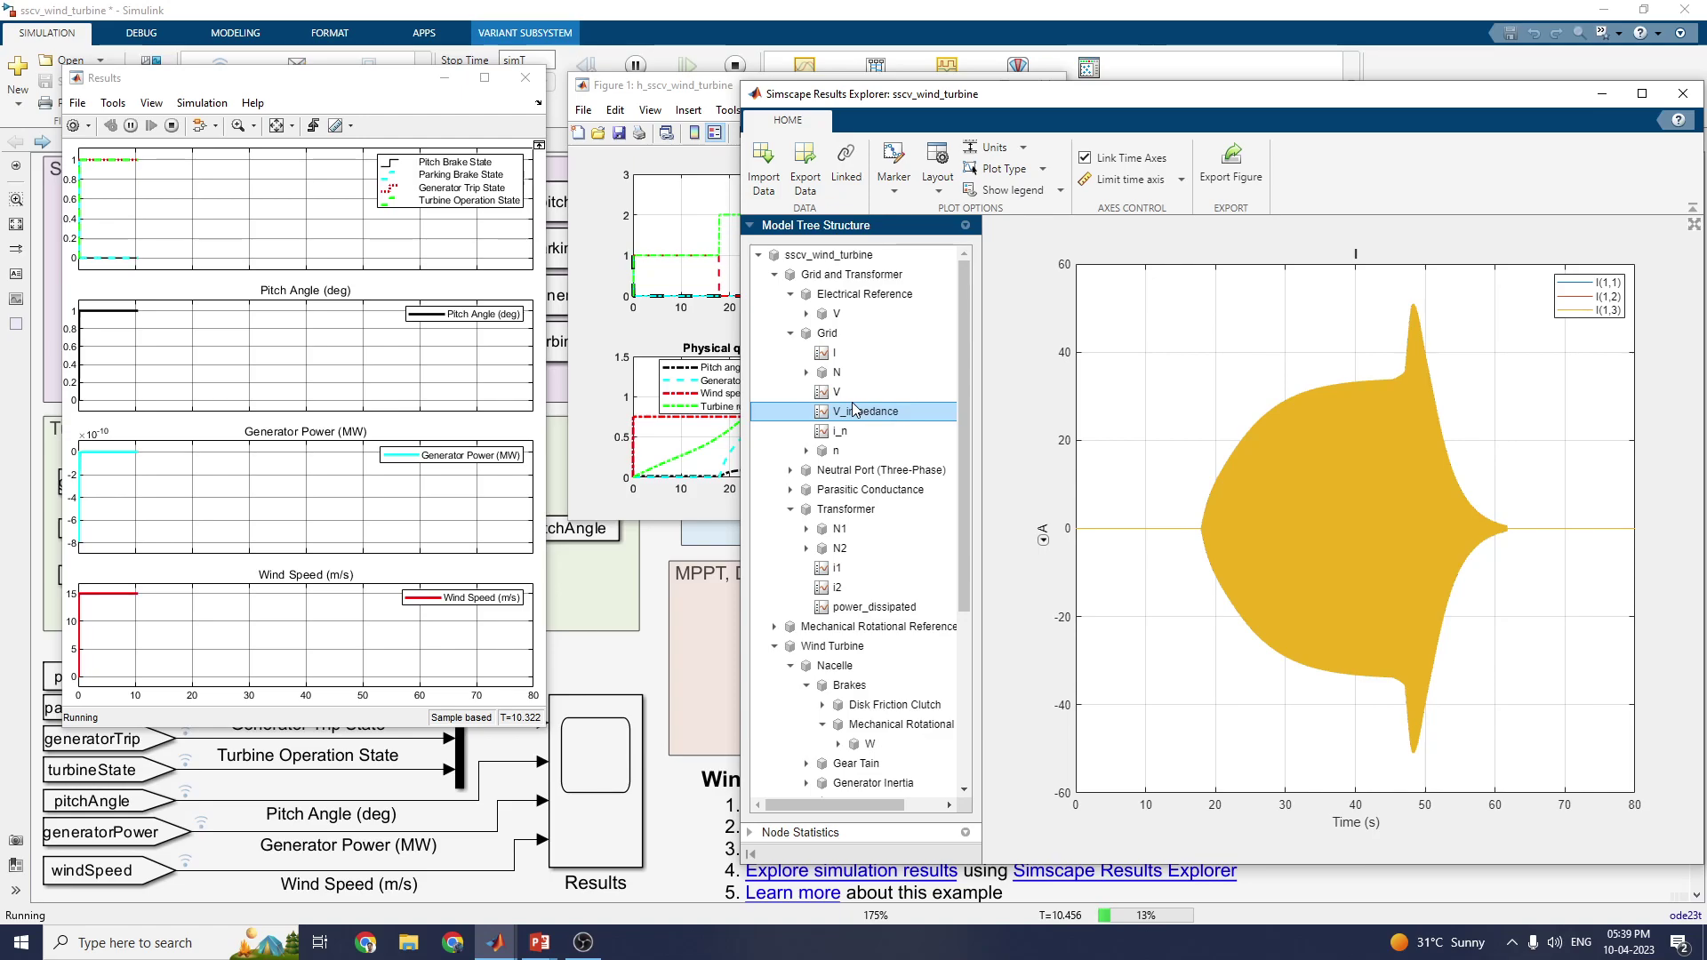
pyautogui.click(884, 509)
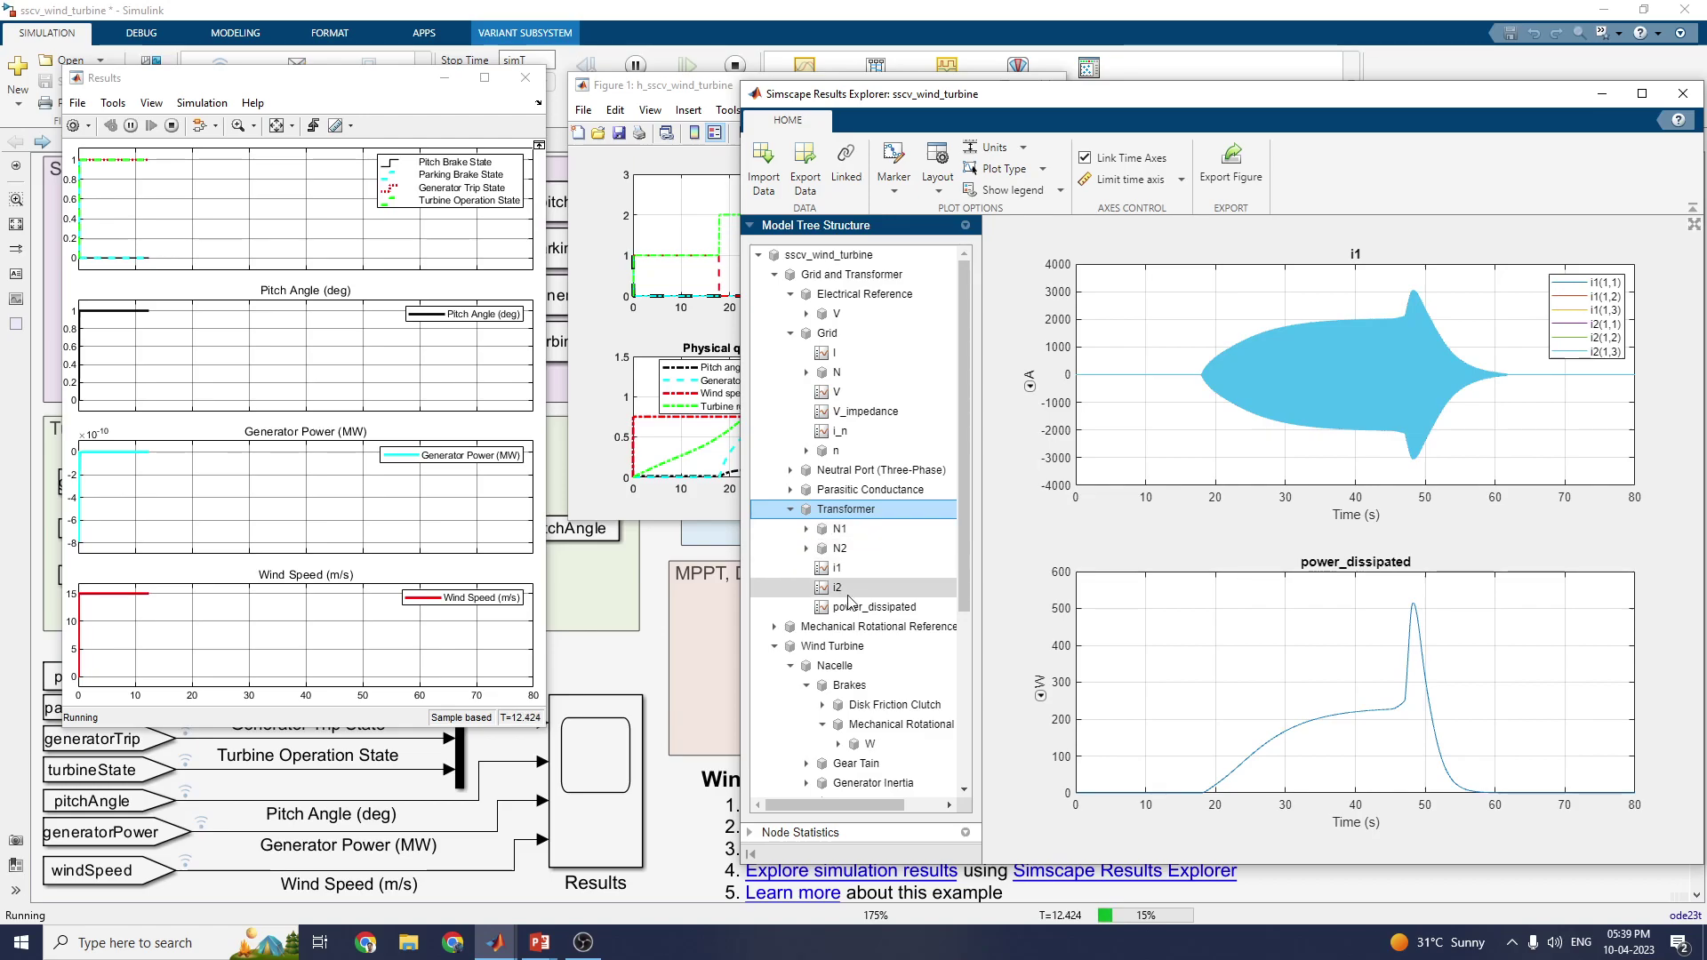
# Plot Wind Turbine results: PS Terminator, Power Sensor, Rotor Blade Inertia, rotor hub t and w, Mechanical Rotational
pyautogui.click(774, 646)
pyautogui.click(774, 647)
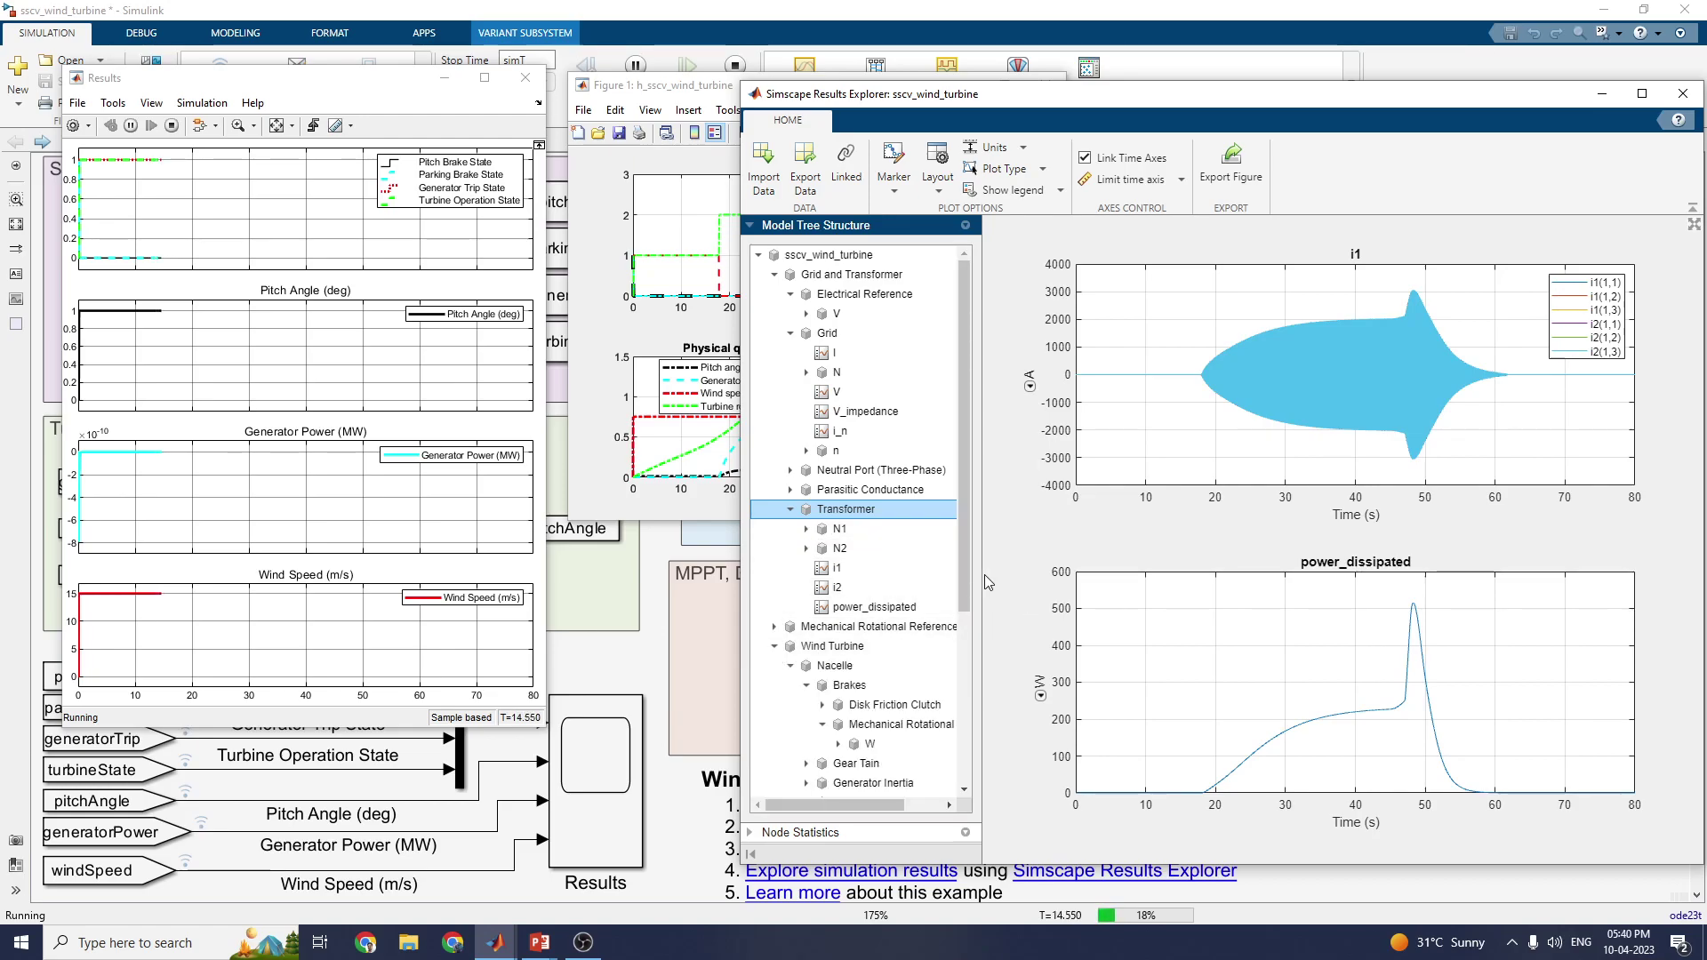
pyautogui.moveTo(958, 573); pyautogui.dragTo(951, 643)
pyautogui.click(791, 544)
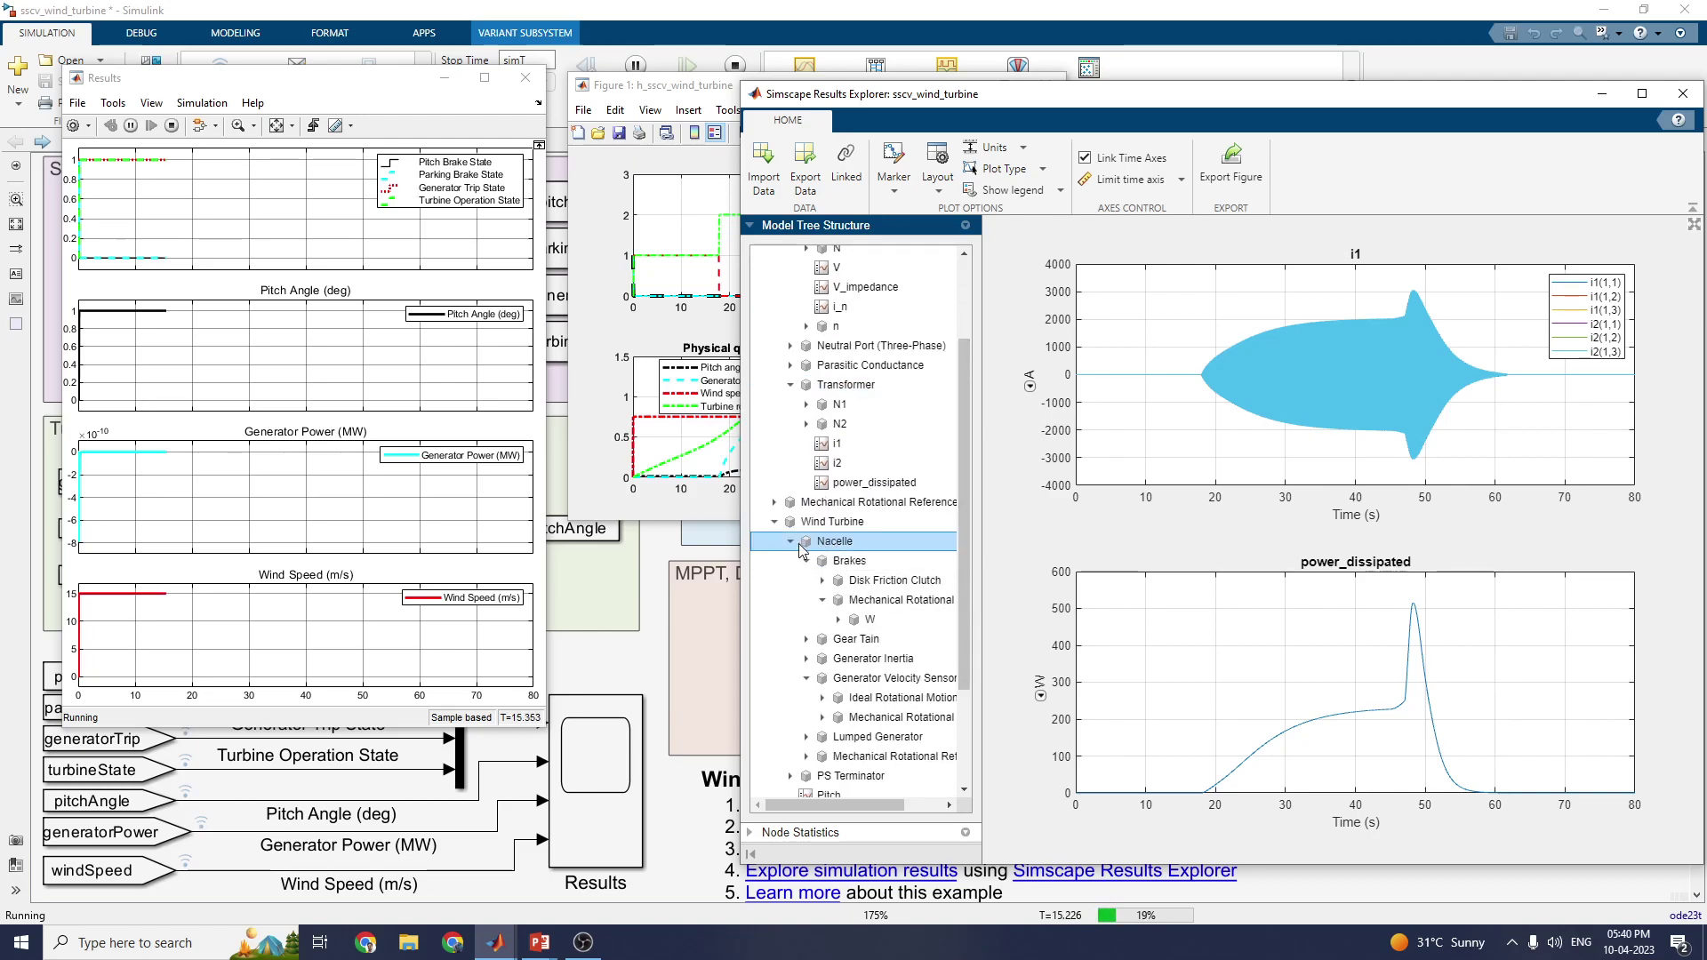
pyautogui.click(791, 544)
pyautogui.click(853, 631)
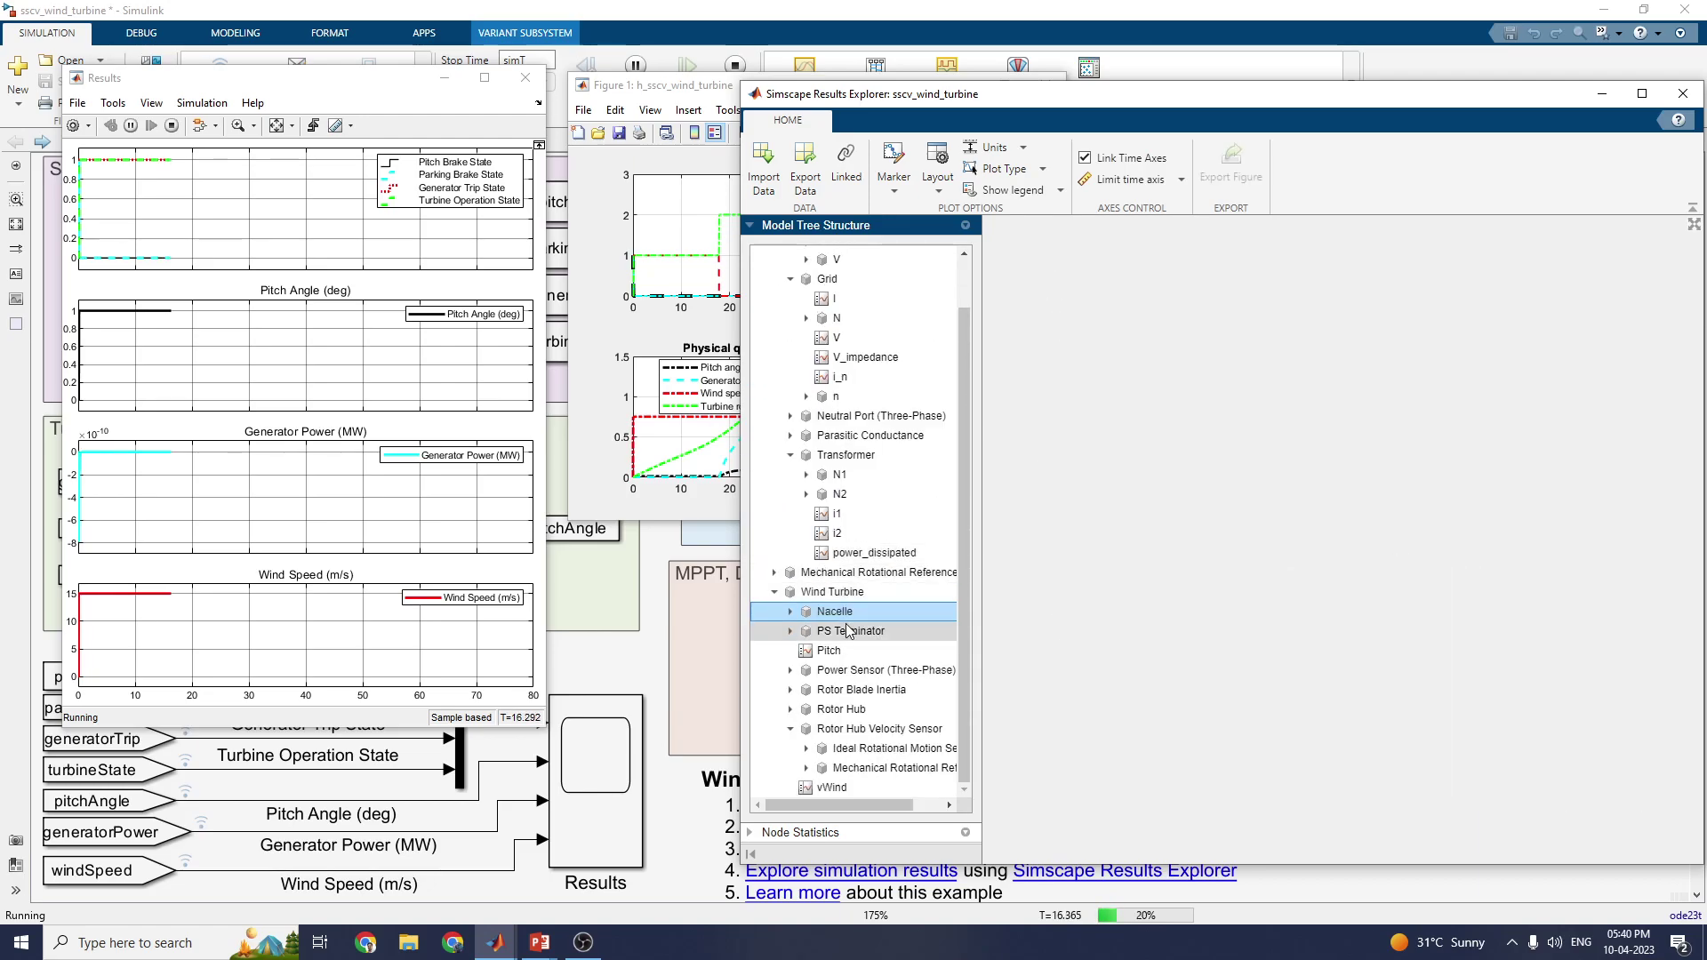
pyautogui.click(873, 671)
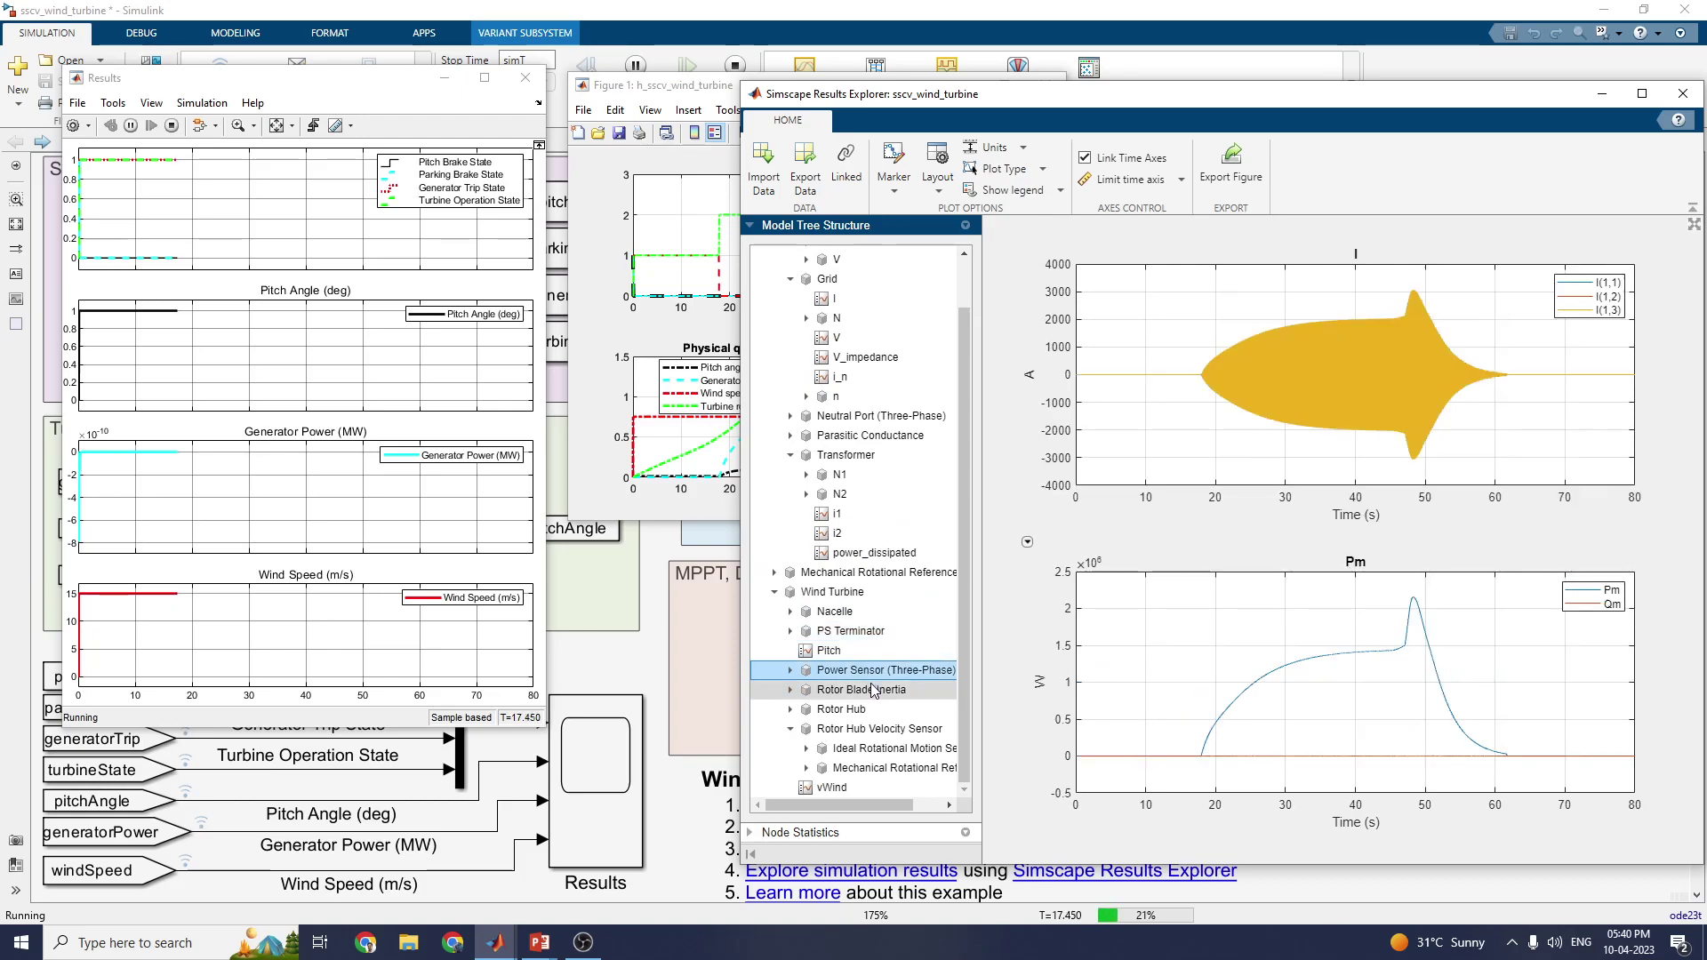
pyautogui.click(876, 690)
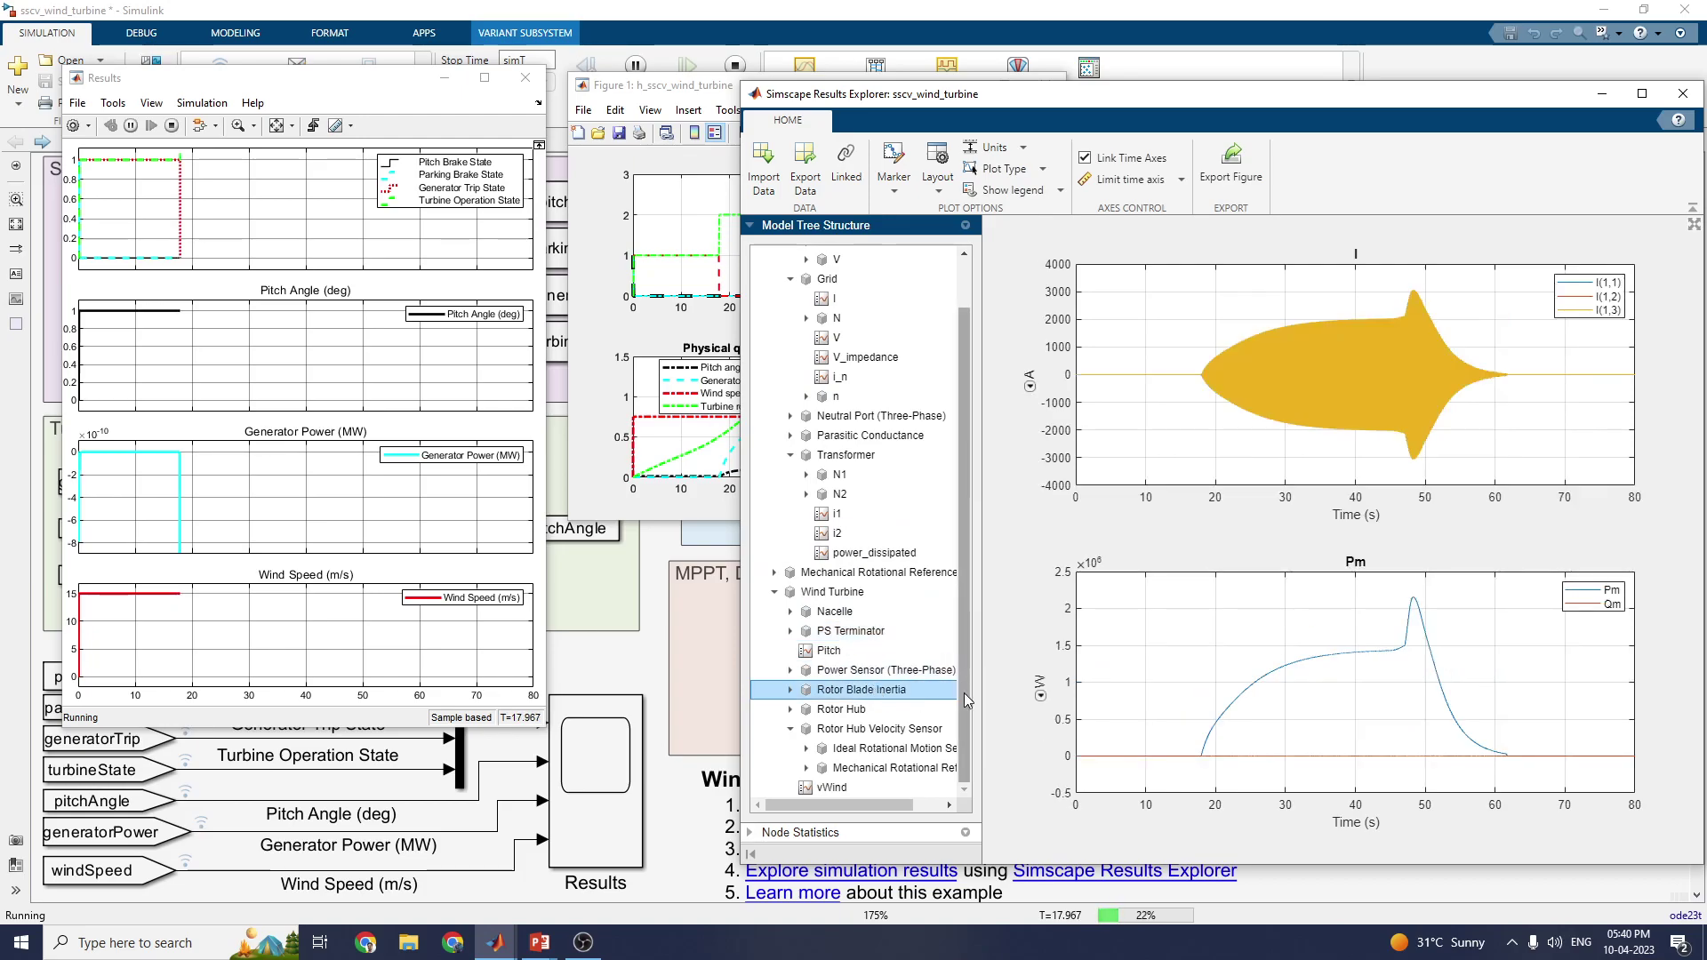
pyautogui.click(876, 748)
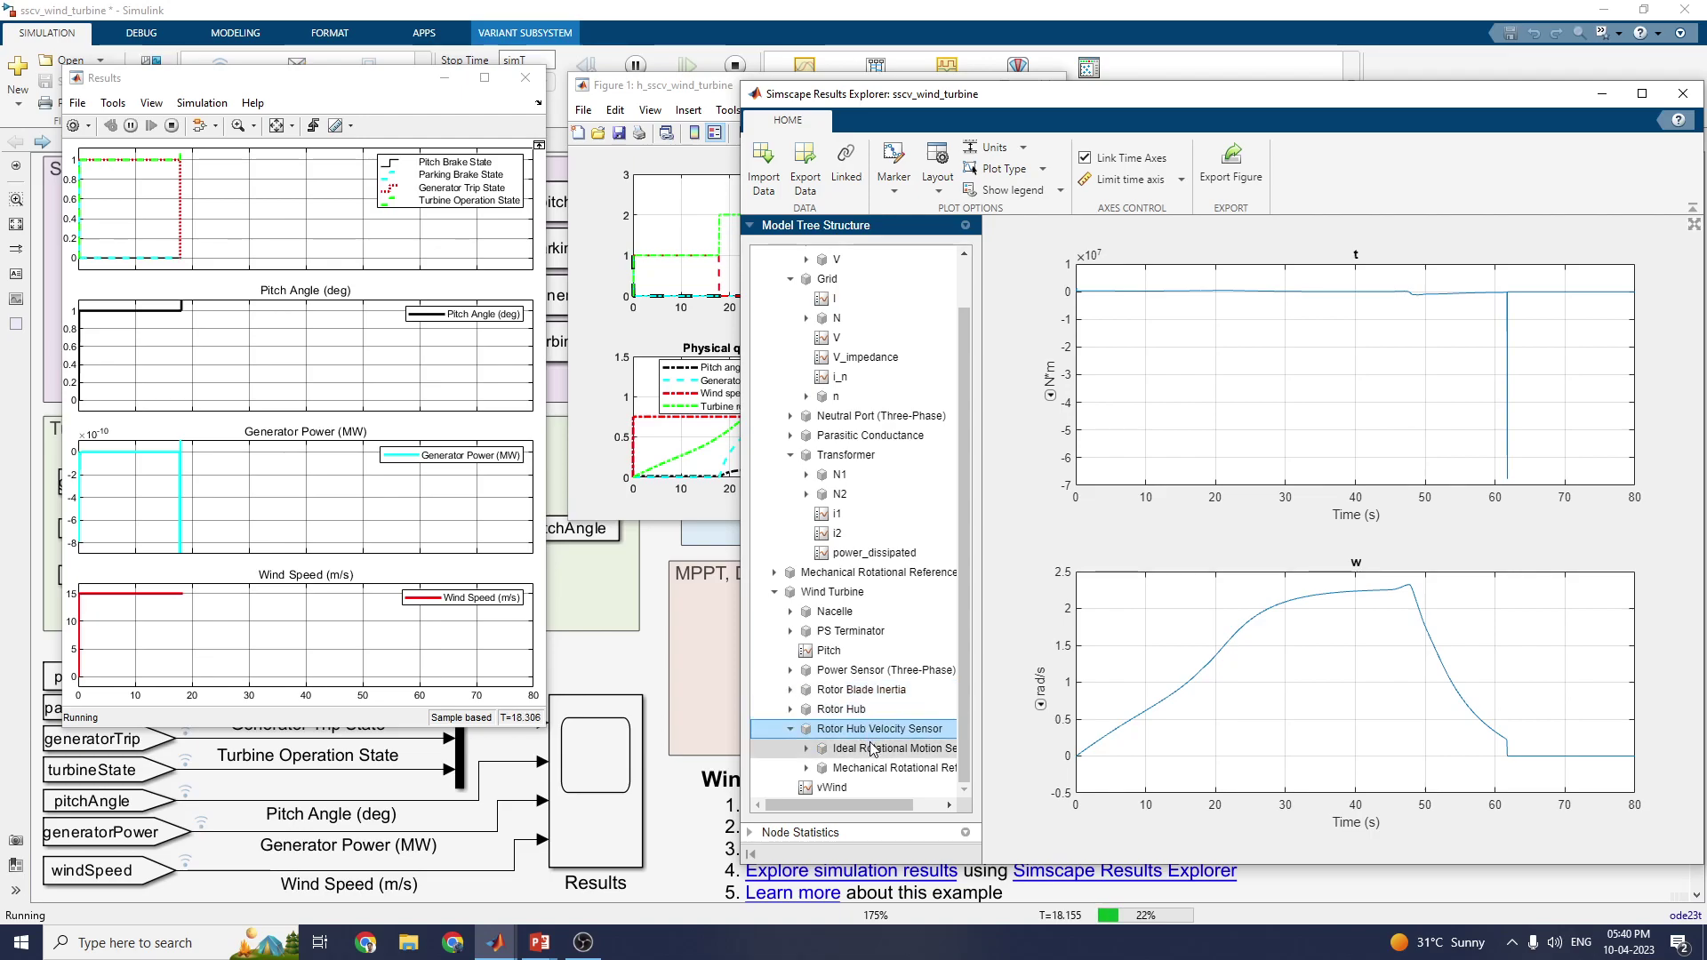
pyautogui.click(881, 770)
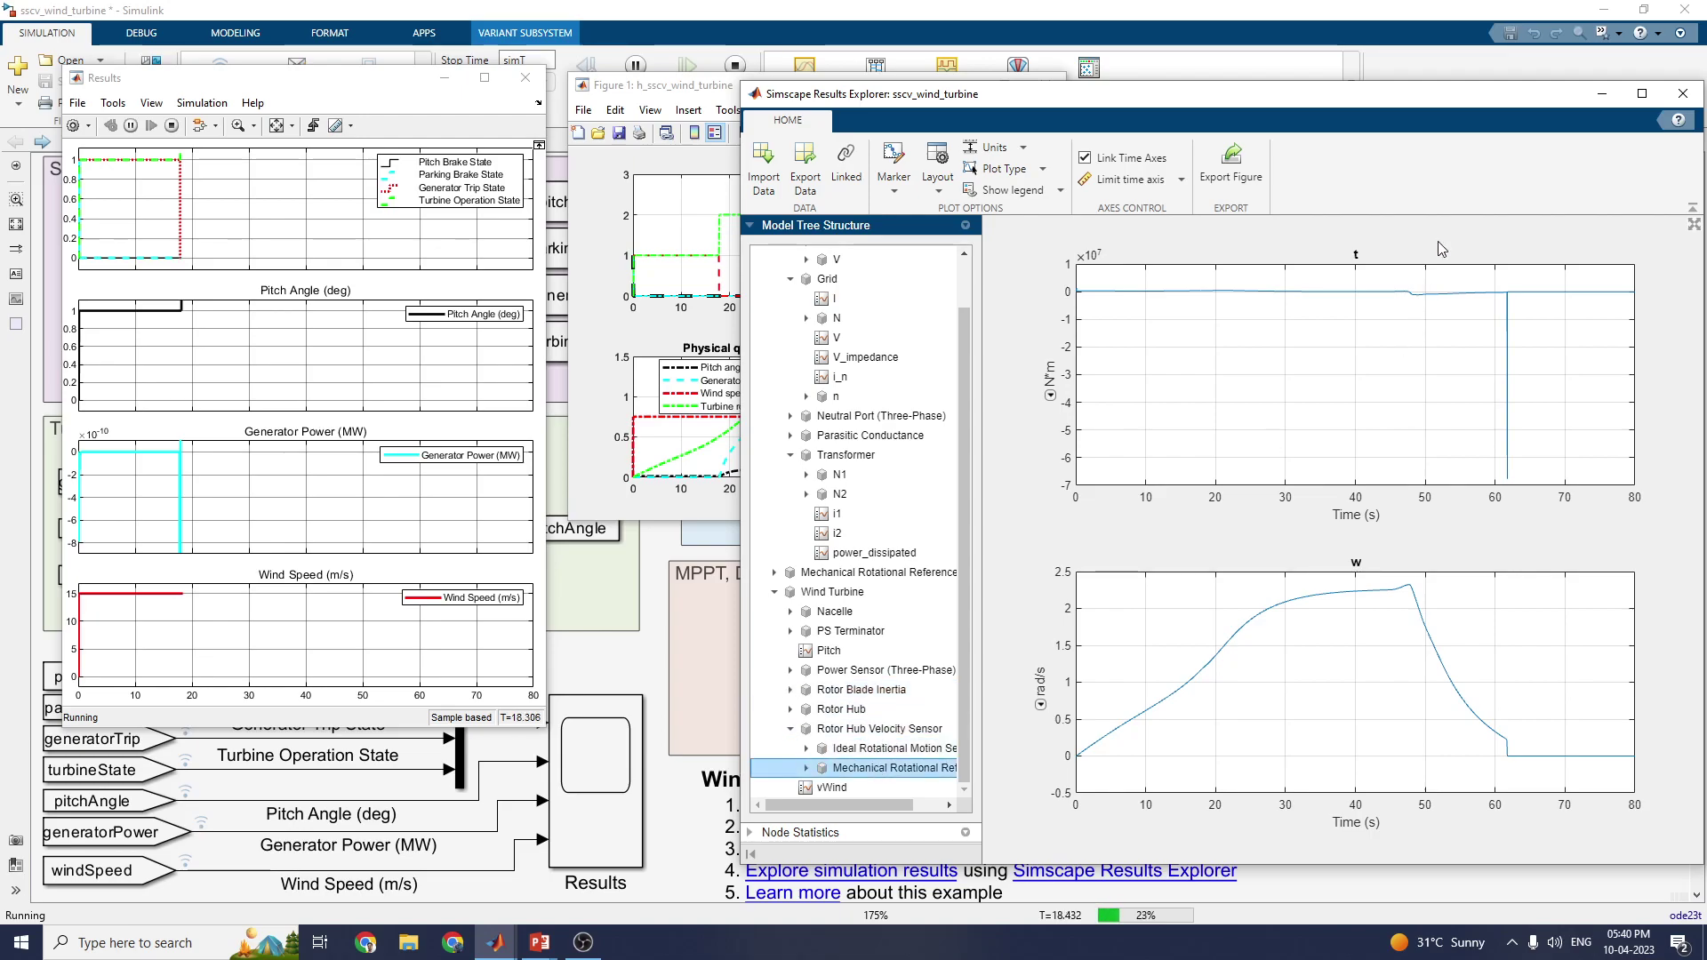
# Minimize Results Explorer, rescale the scope plots, and enlarge and reposition the Figure 1 window
pyautogui.click(1603, 94)
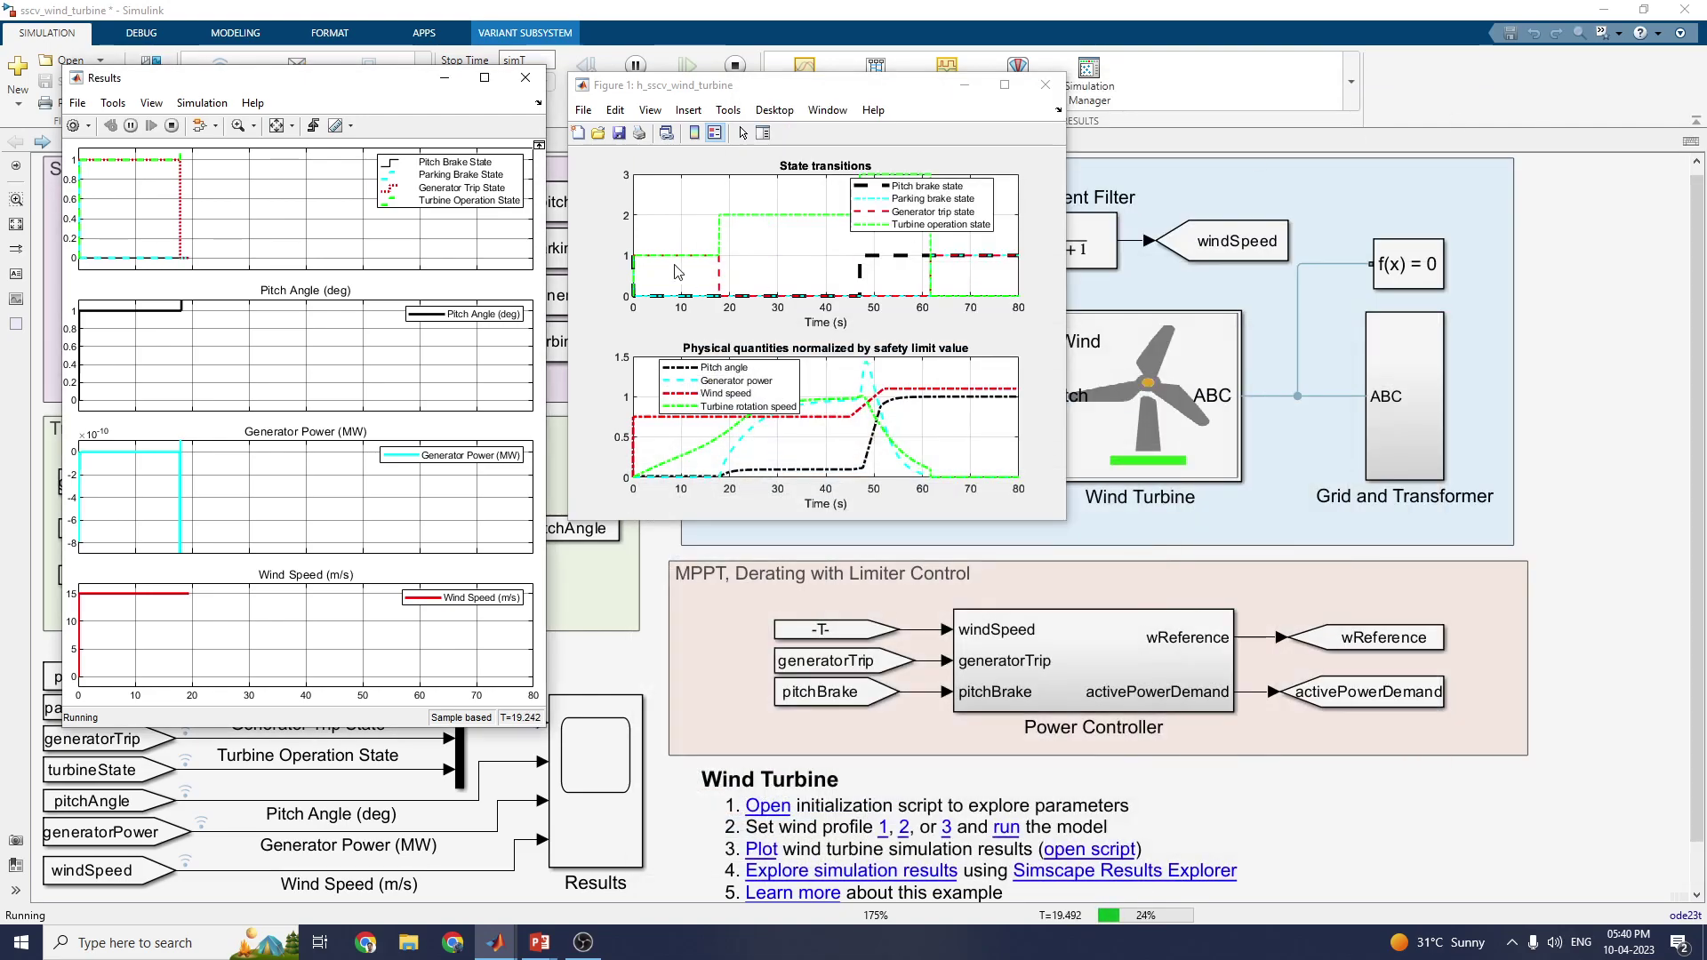
pyautogui.click(277, 126)
pyautogui.click(277, 126)
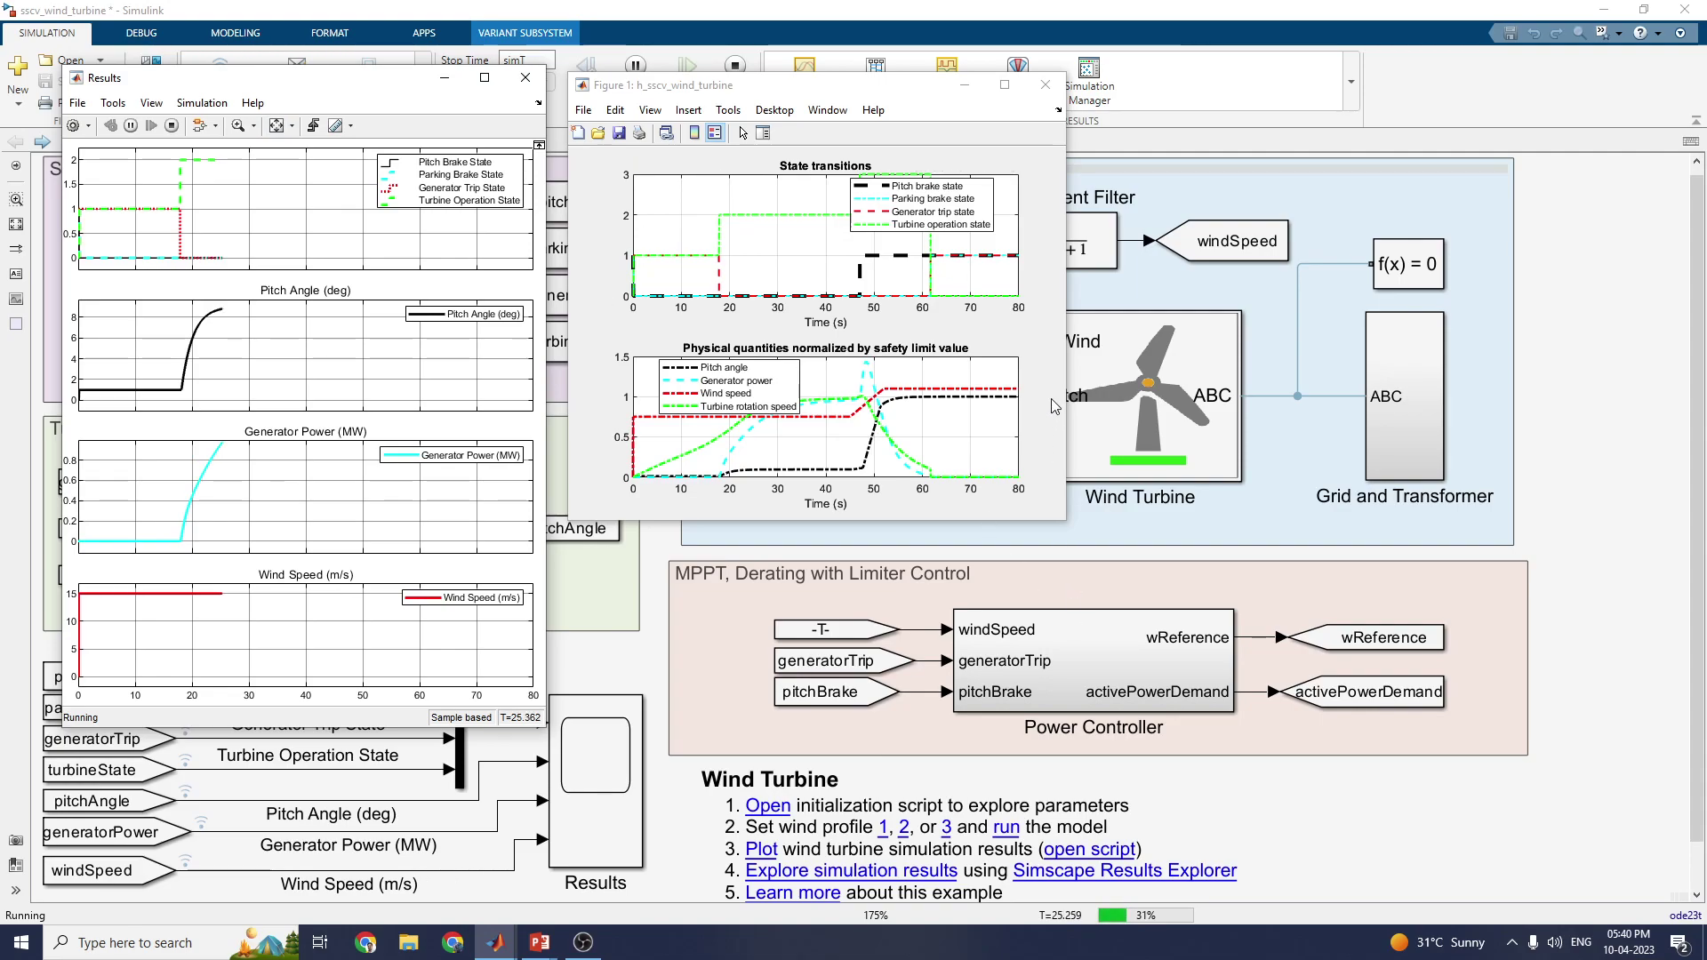
pyautogui.moveTo(1064, 521); pyautogui.dragTo(1456, 906)
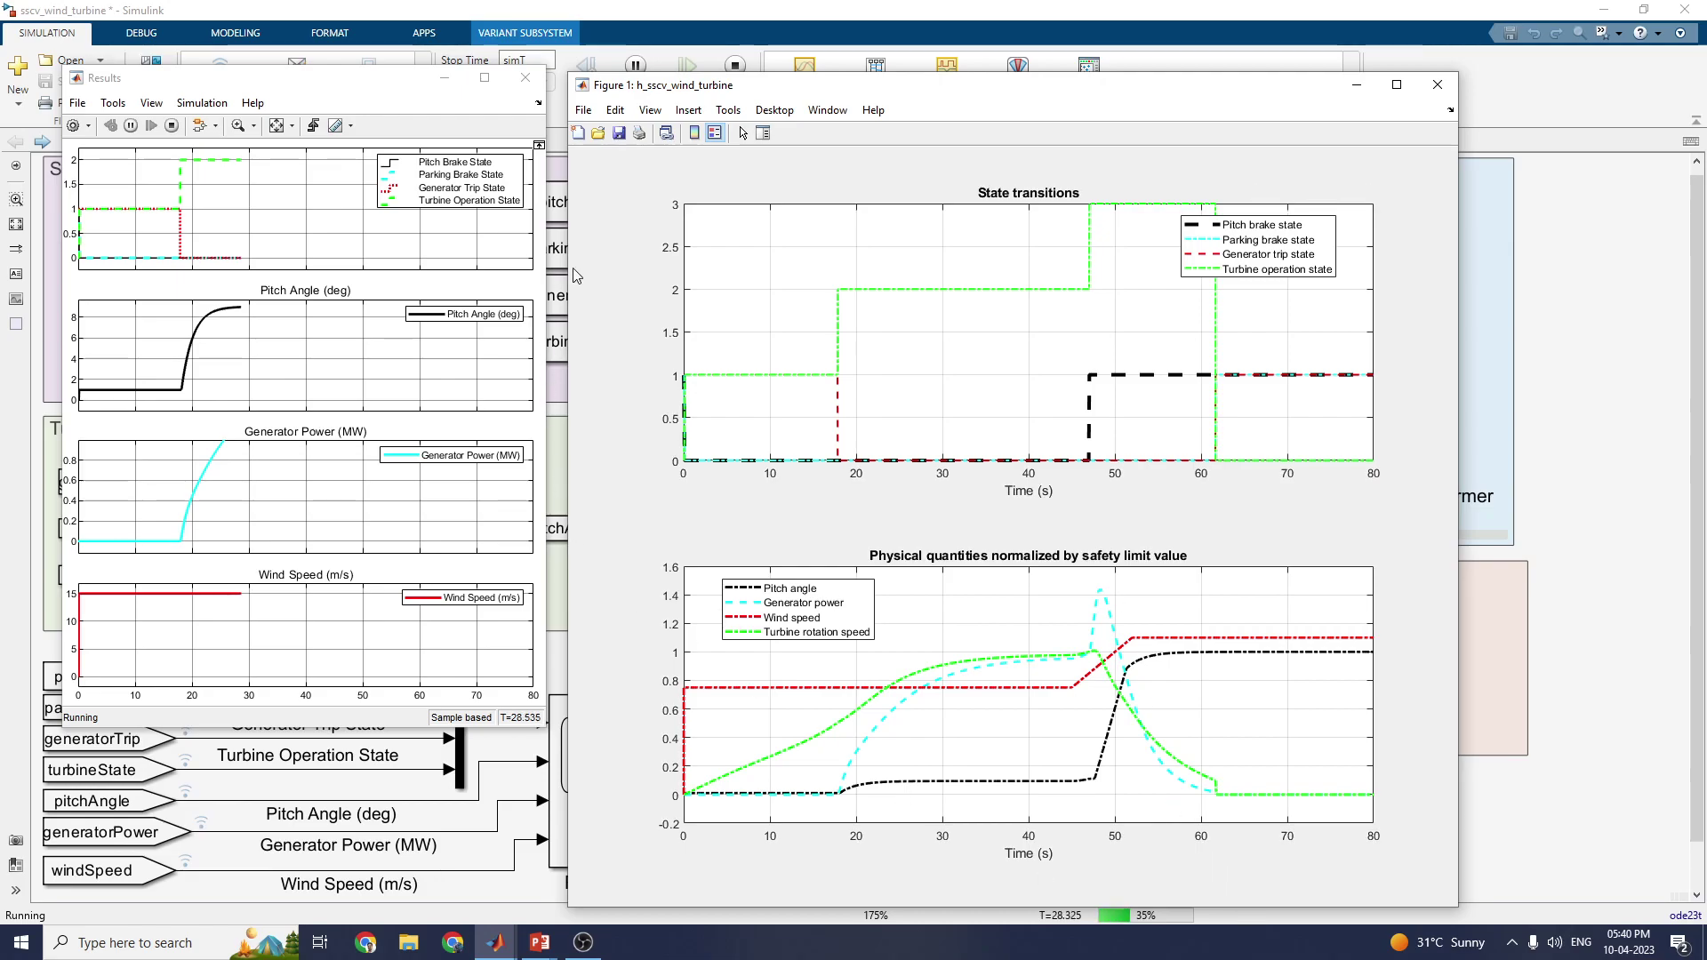
pyautogui.moveTo(820, 88); pyautogui.dragTo(1044, 53)
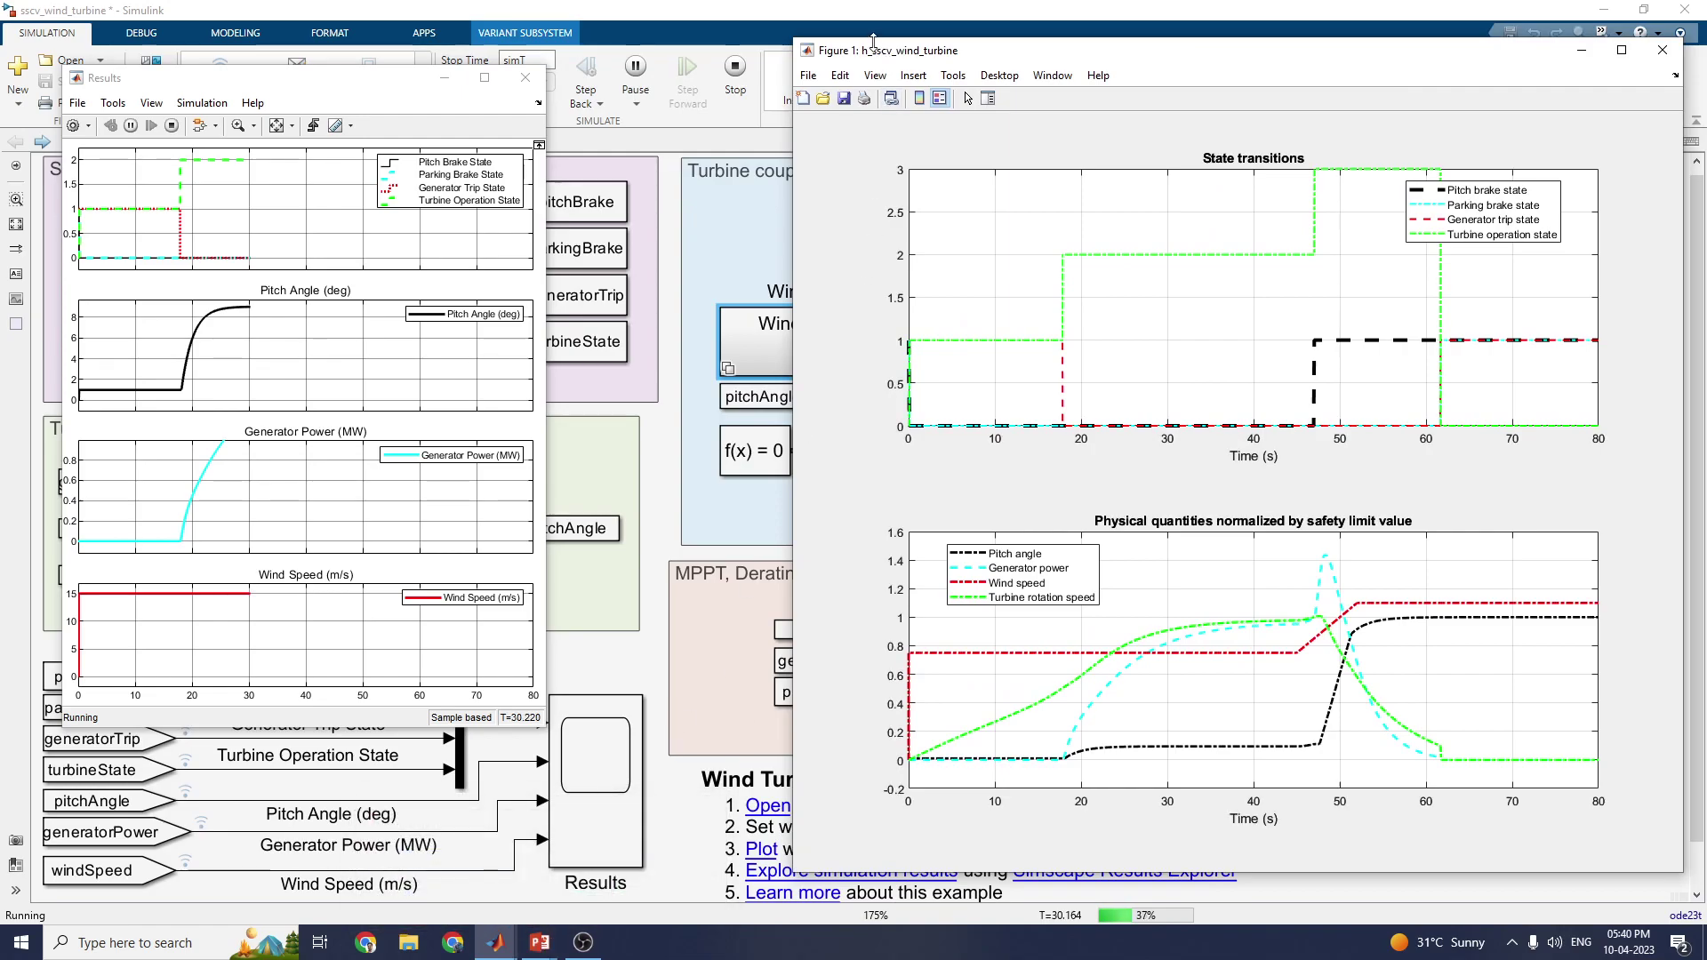
pyautogui.moveTo(876, 58); pyautogui.dragTo(703, 24)
pyautogui.moveTo(218, 86); pyautogui.dragTo(272, 124)
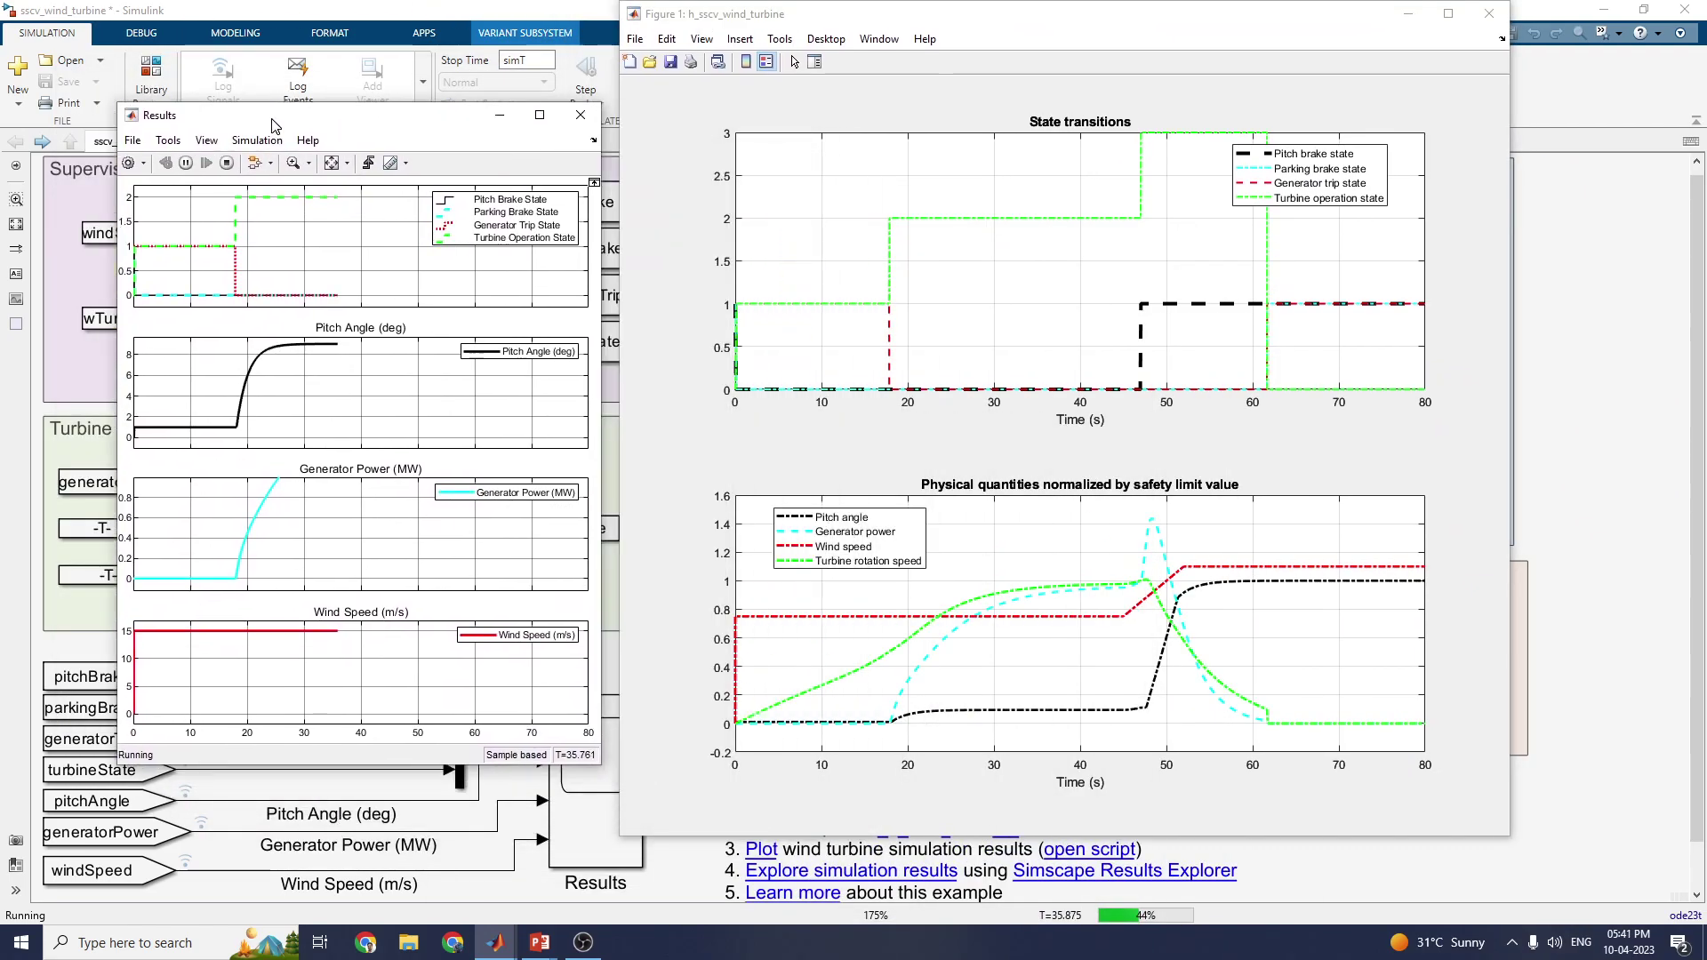
# Refit the scope axes, then bring up the 'Smart Wind Turbine Control Design using MATLAB' presentation
pyautogui.click(334, 165)
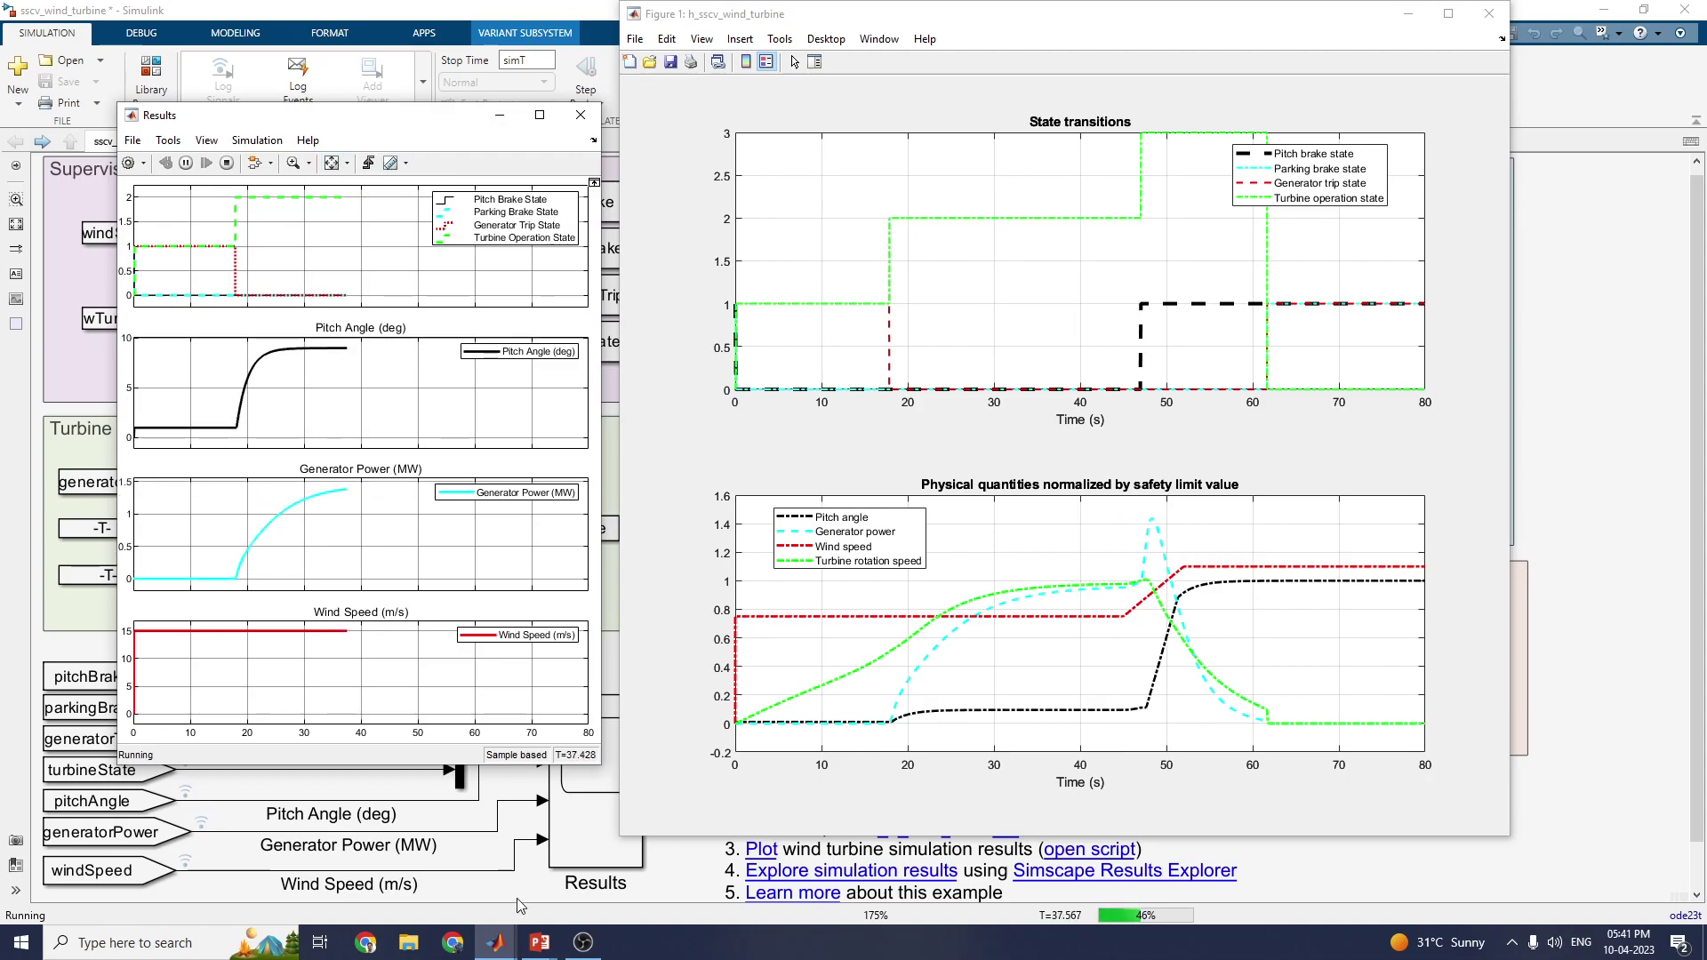
pyautogui.moveTo(540, 942)
pyautogui.click(614, 880)
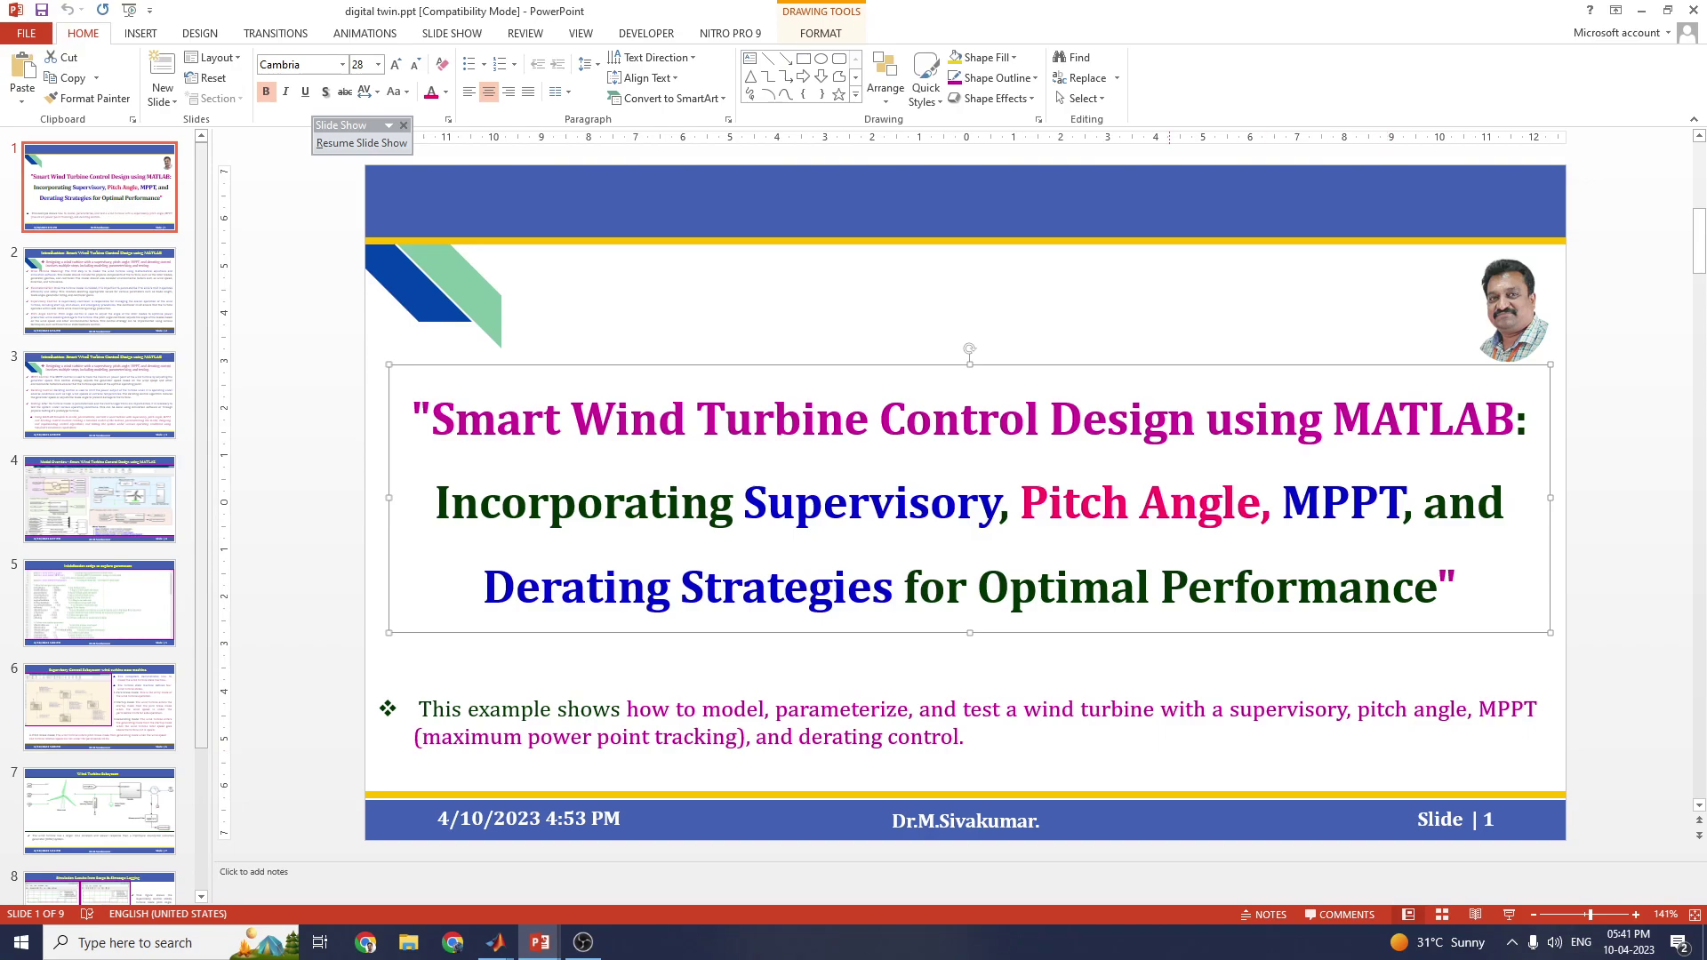
# Return from PowerPoint to the running sscv_wind_turbine Simulink window via the MATLAB taskbar previews
pyautogui.click(495, 942)
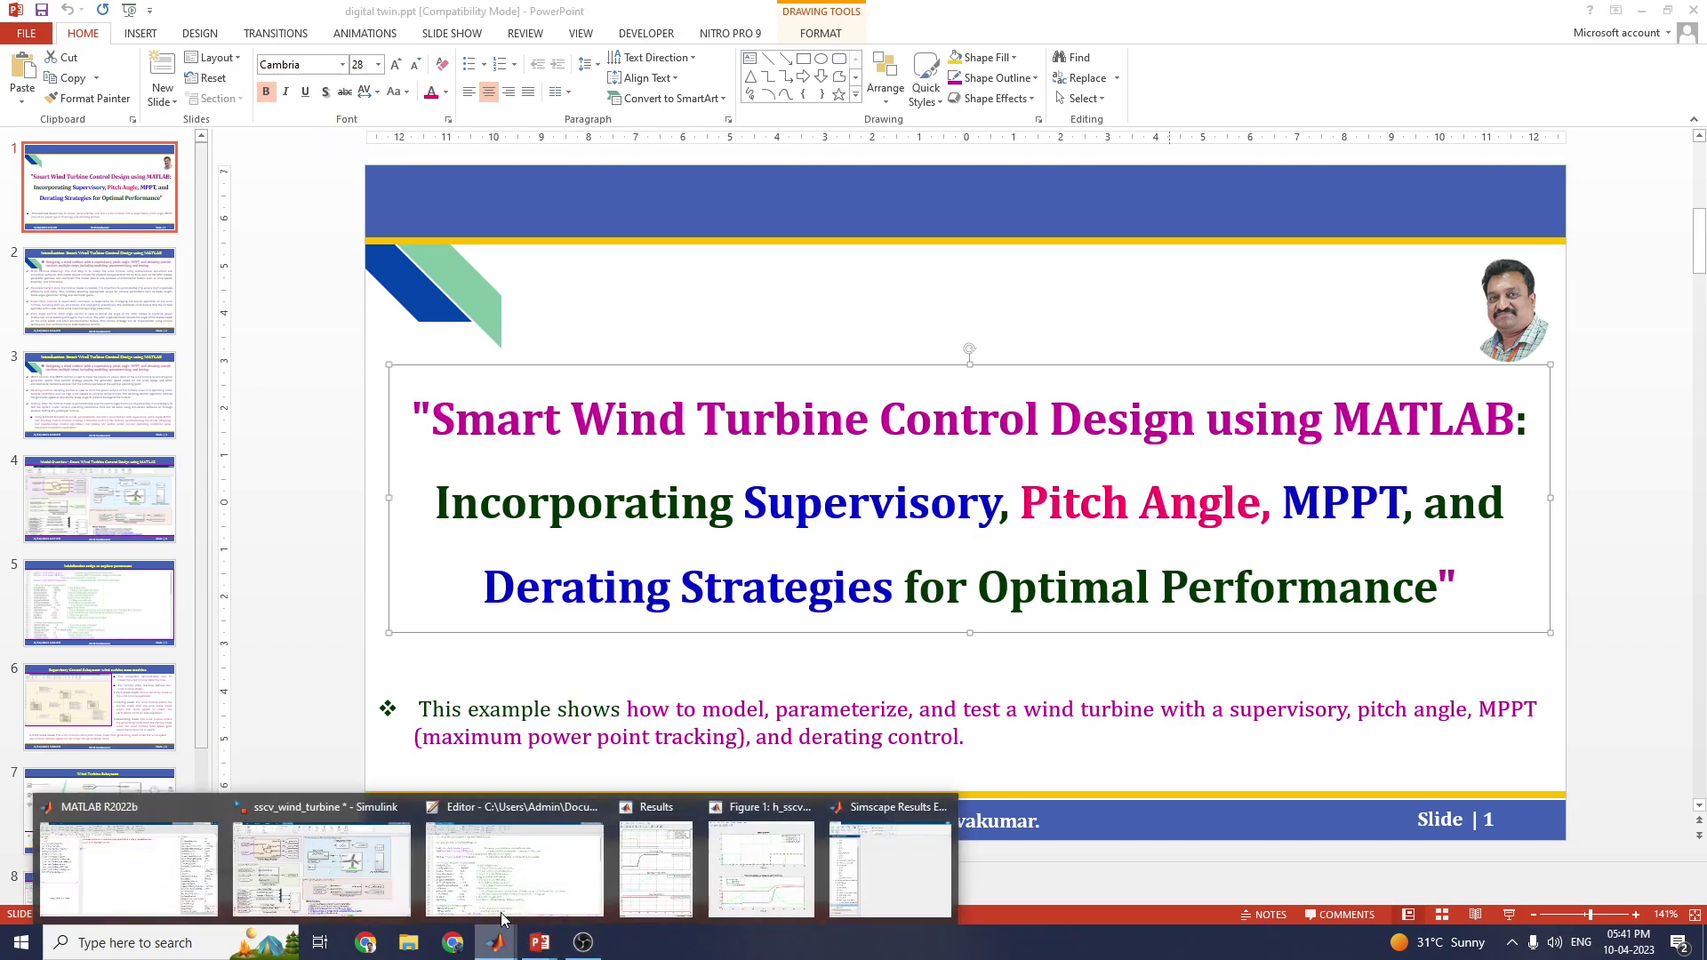
pyautogui.click(301, 876)
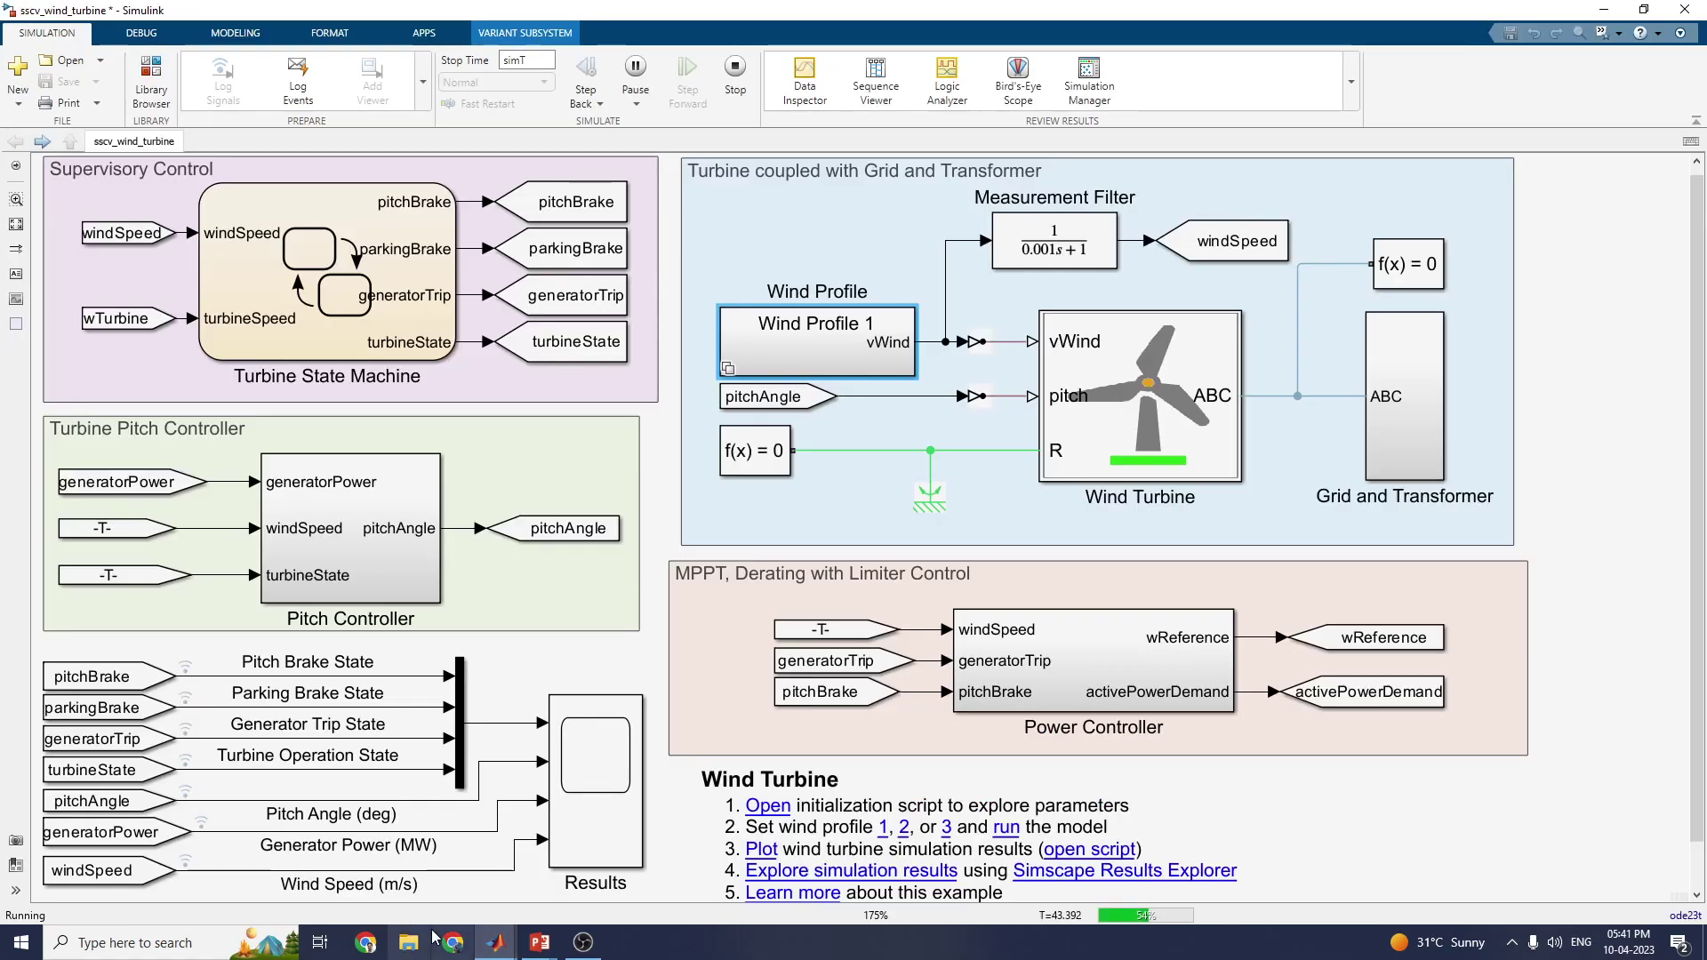